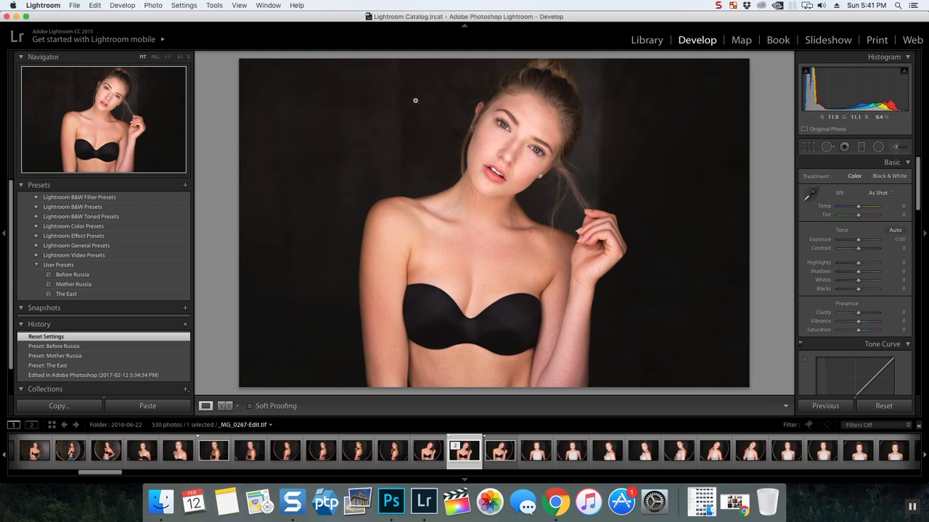
Open the portrait in Adobe Photoshop CC 2017 as a copy with Lightroom adjustments
right_click(415, 100)
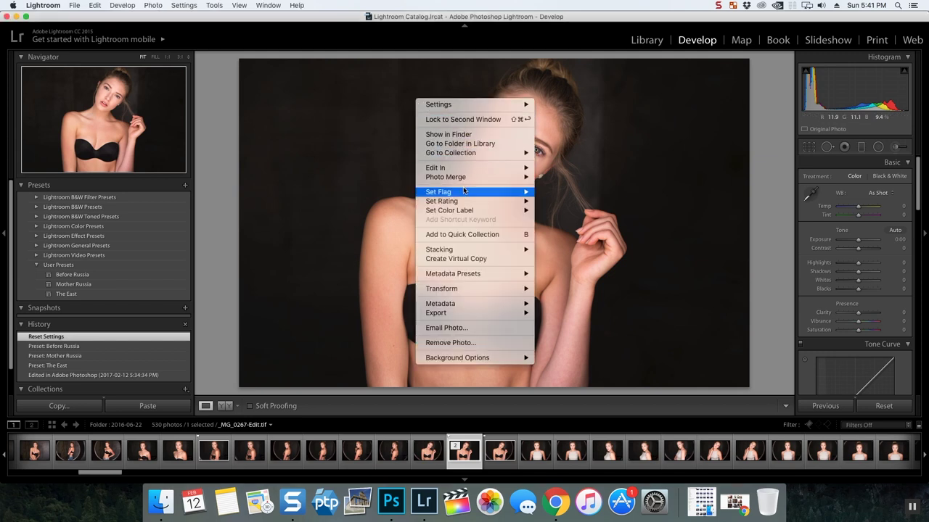
mouse_move(467, 195)
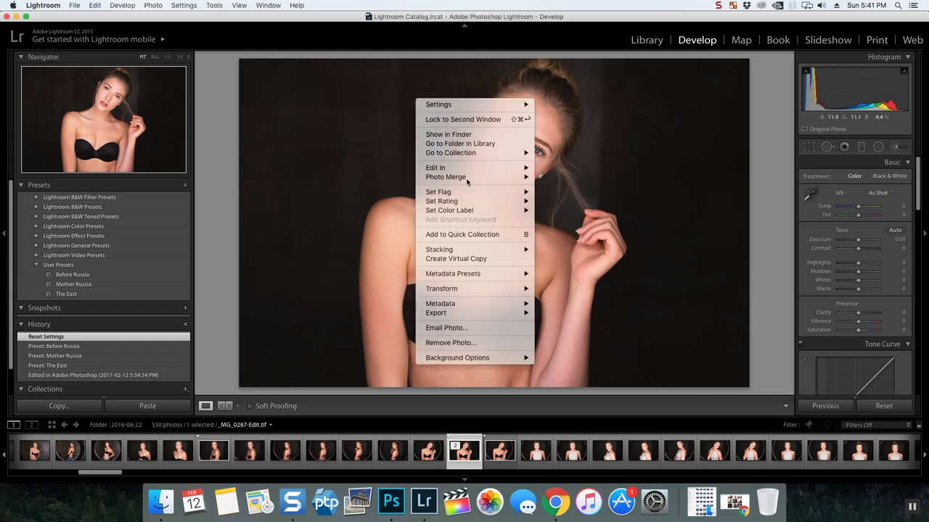
mouse_move(471, 168)
click(567, 170)
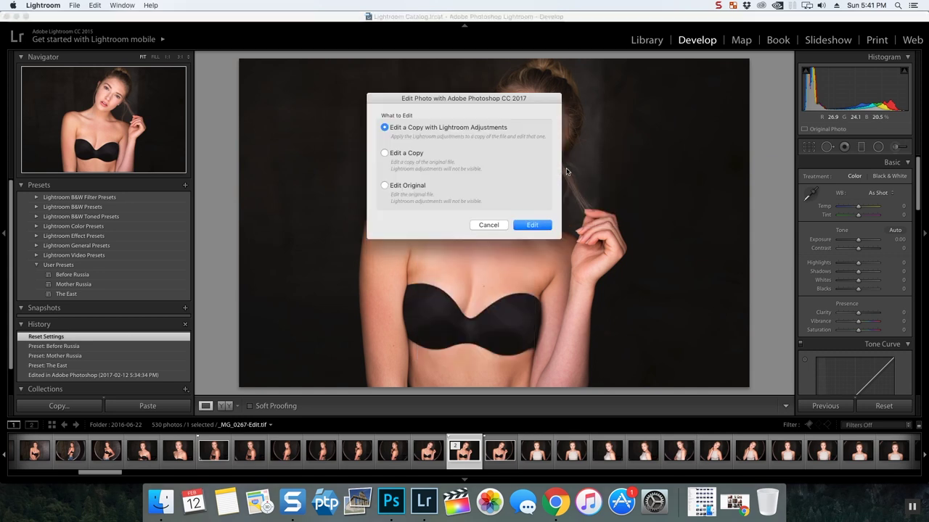
click(534, 222)
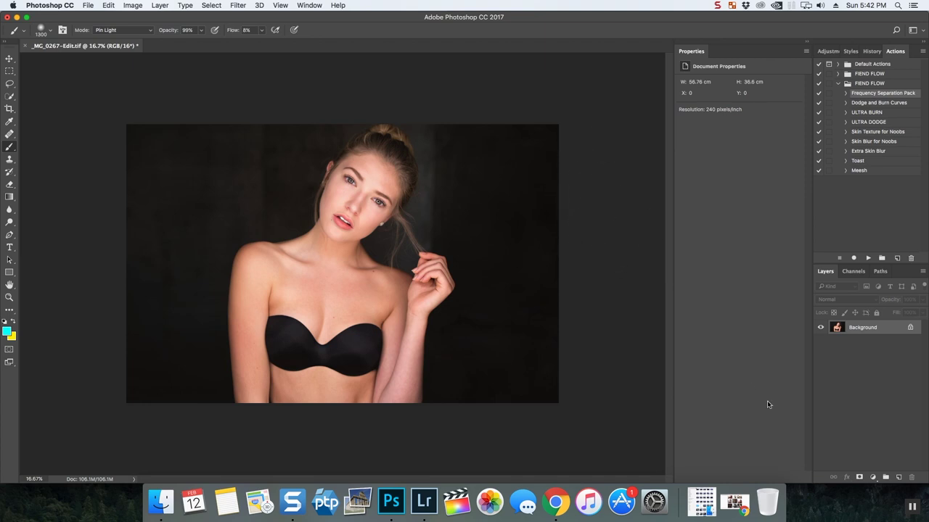
Add a Curves adjustment layer above the background and darken the midtones with a point at input 147, output 118
click(872, 478)
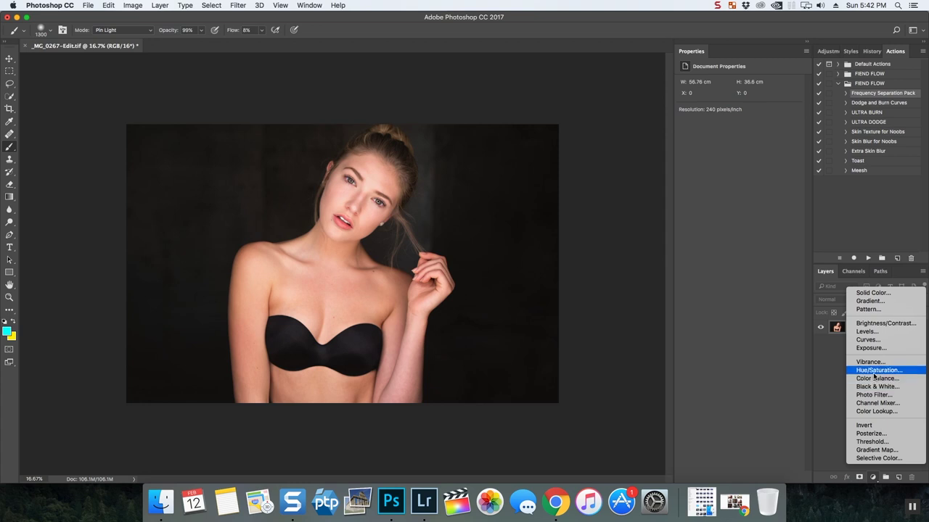
click(867, 341)
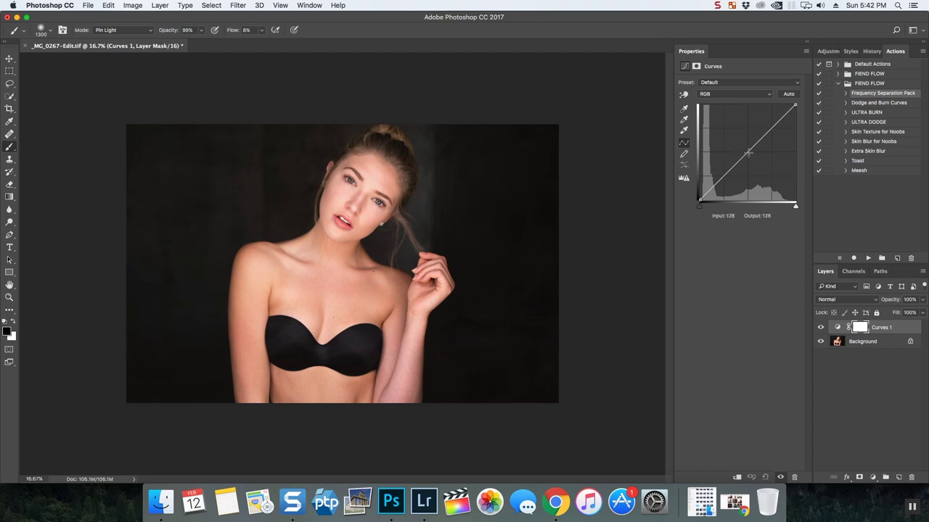
drag(745, 152, 755, 156)
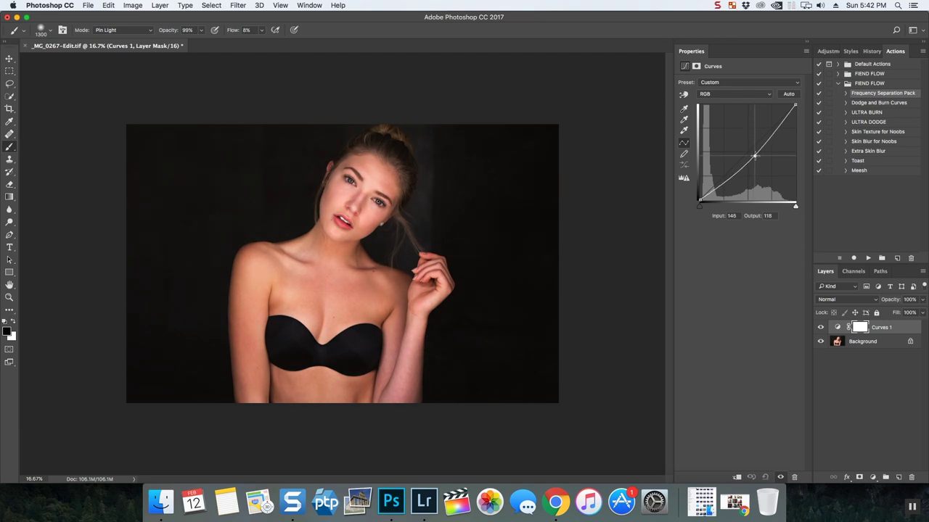
drag(755, 155, 755, 155)
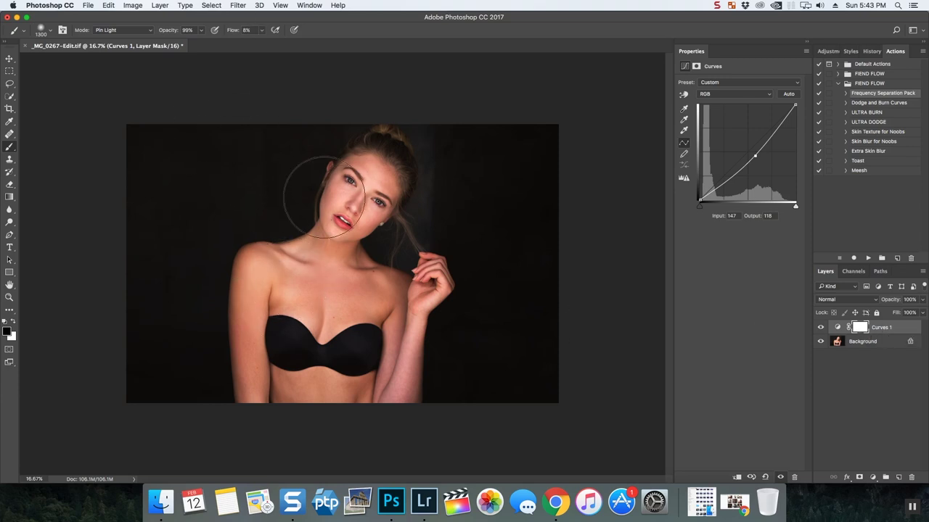
Paint black on the darkening Curves mask over the model and the adjacent backdrop with a size 1000 brush
key(bracketleft)
key(bracketleft)
key(bracketleft)
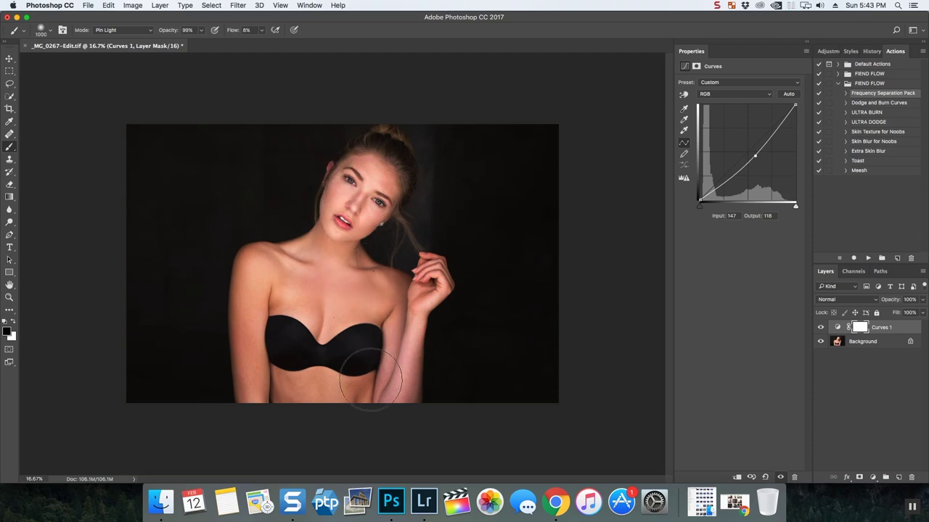
mouse_move(267, 298)
mouse_down()
mouse_move(277, 326)
mouse_move(283, 293)
mouse_move(272, 280)
mouse_move(273, 368)
mouse_up()
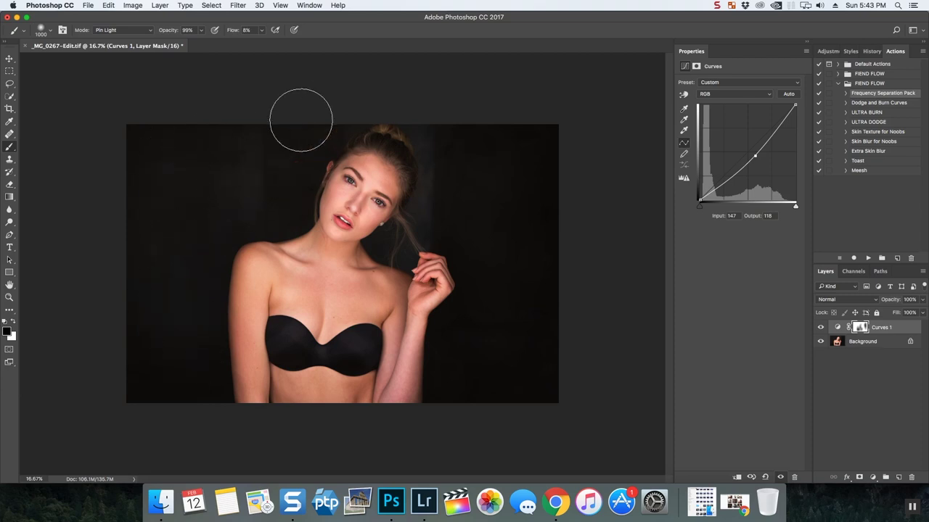
drag(301, 119, 321, 156)
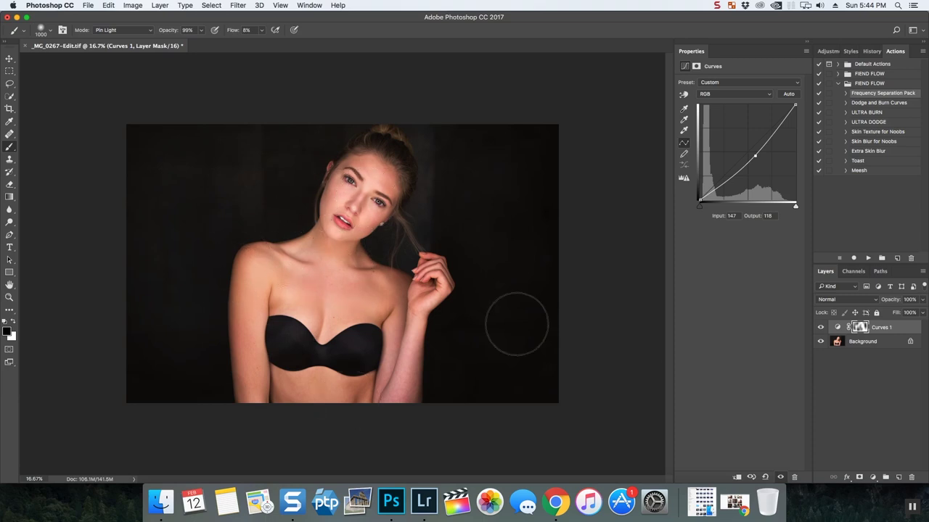
Add a Hue/Saturation adjustment layer and shift the hue of the Reds slightly toward yellow
click(873, 477)
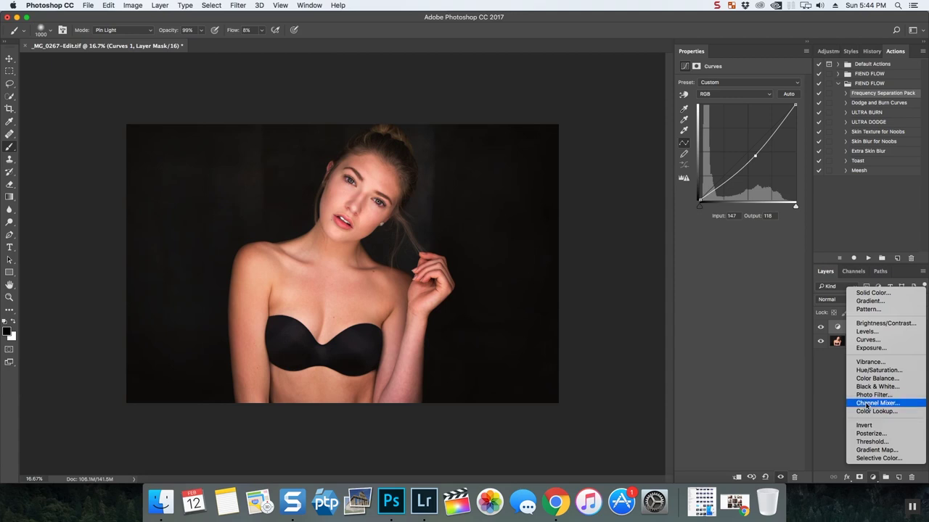
click(865, 370)
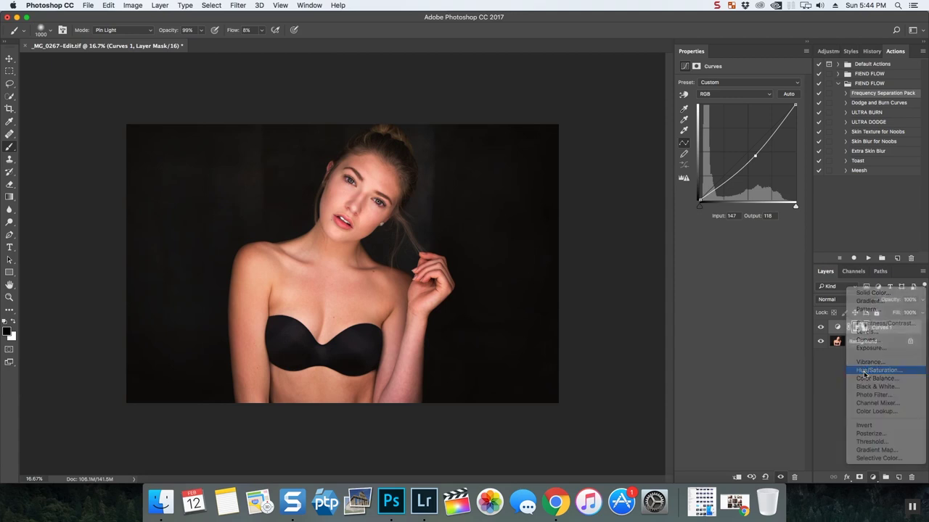
click(718, 94)
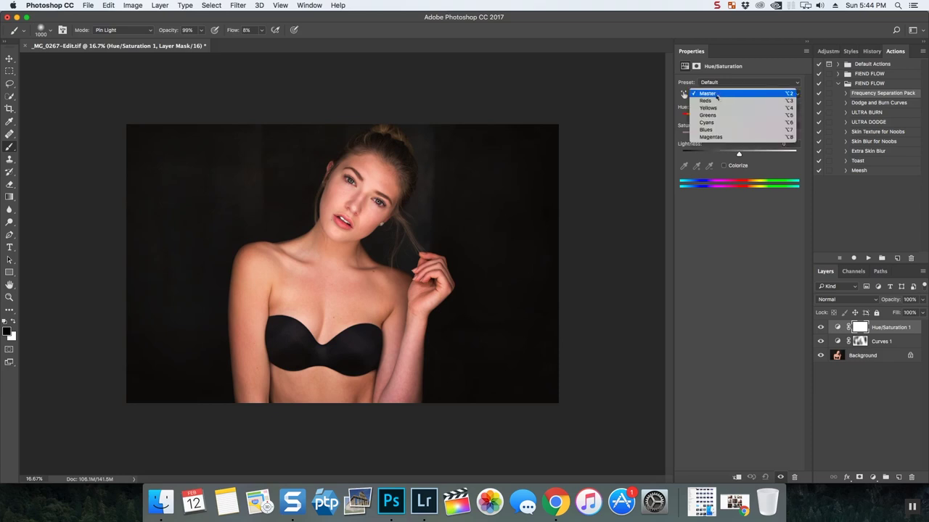
click(716, 103)
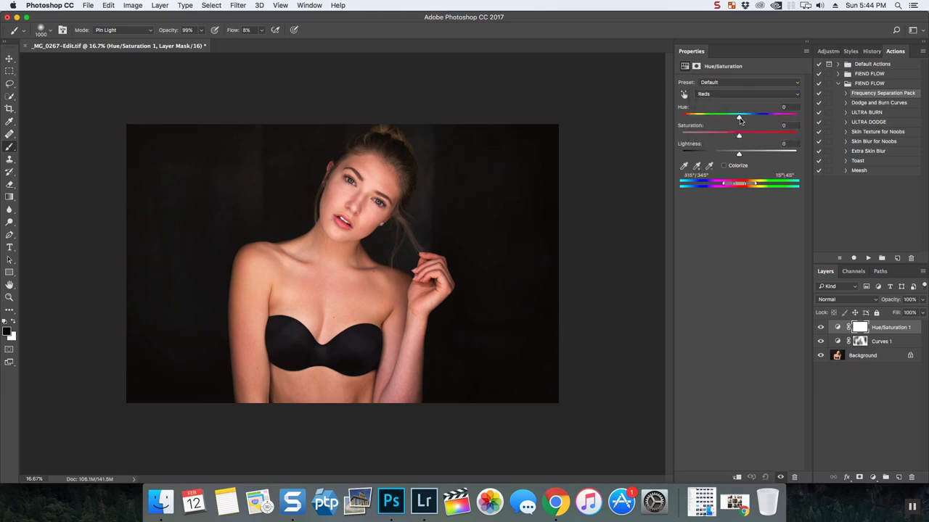
drag(739, 118, 745, 118)
Invert the Hue/Saturation mask to black and paint white over the reddish forearm of the raised hand
key(super+i)
click(859, 328)
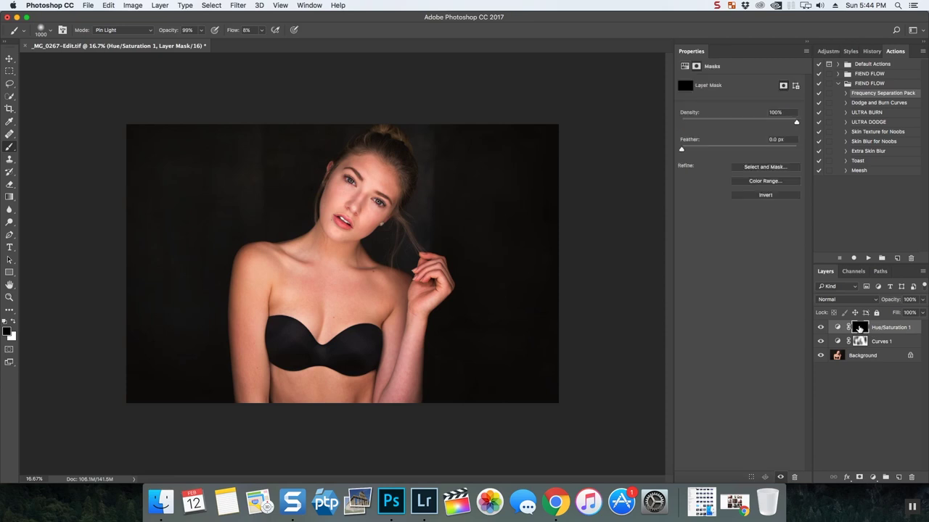
key(x)
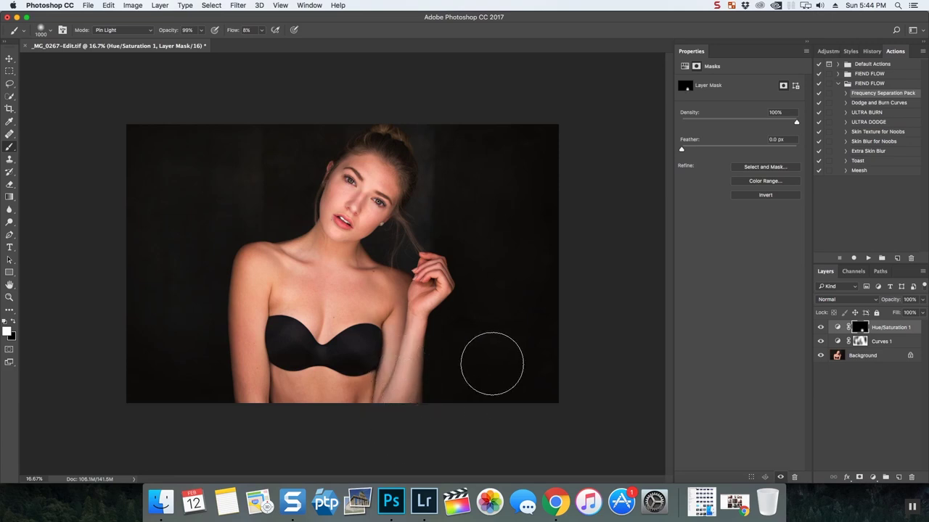
drag(464, 353, 436, 342)
Add a second darkening Curves layer with a point at input 146, output 116, and invert its mask to black
click(872, 477)
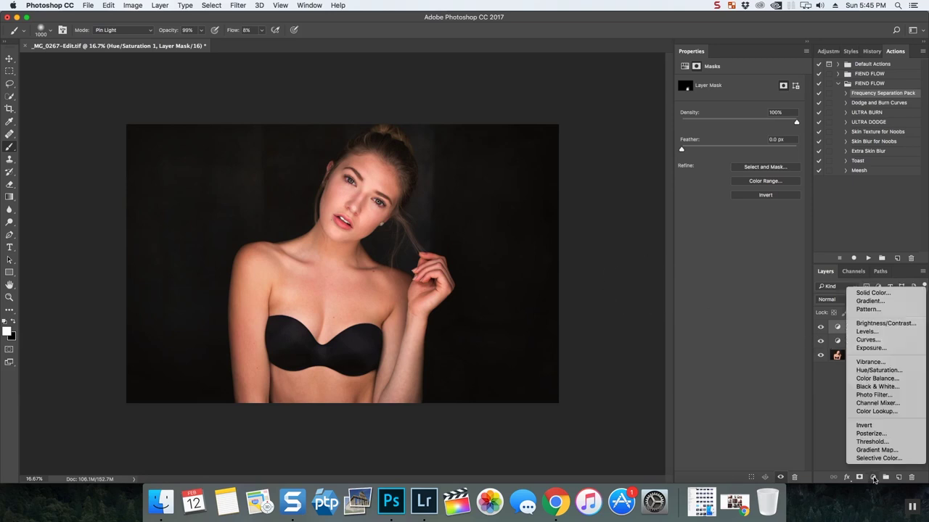
click(867, 340)
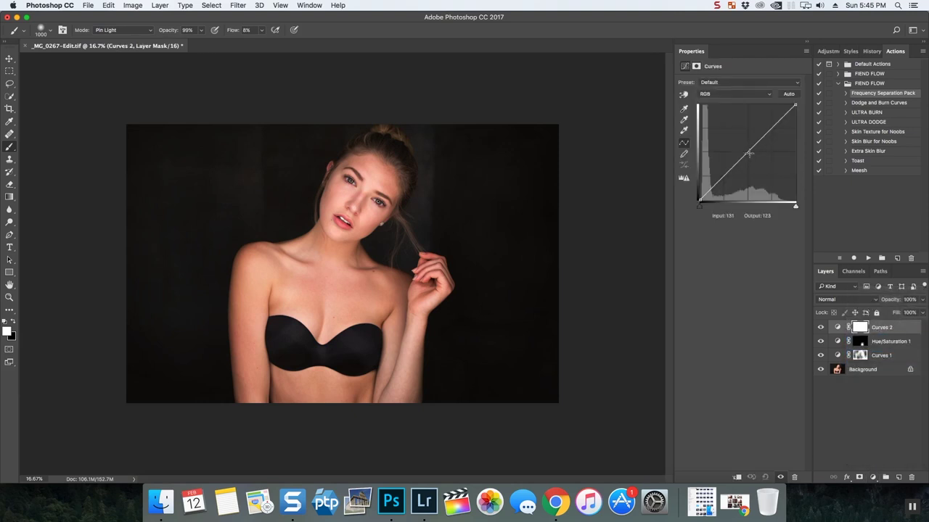
drag(749, 153, 753, 156)
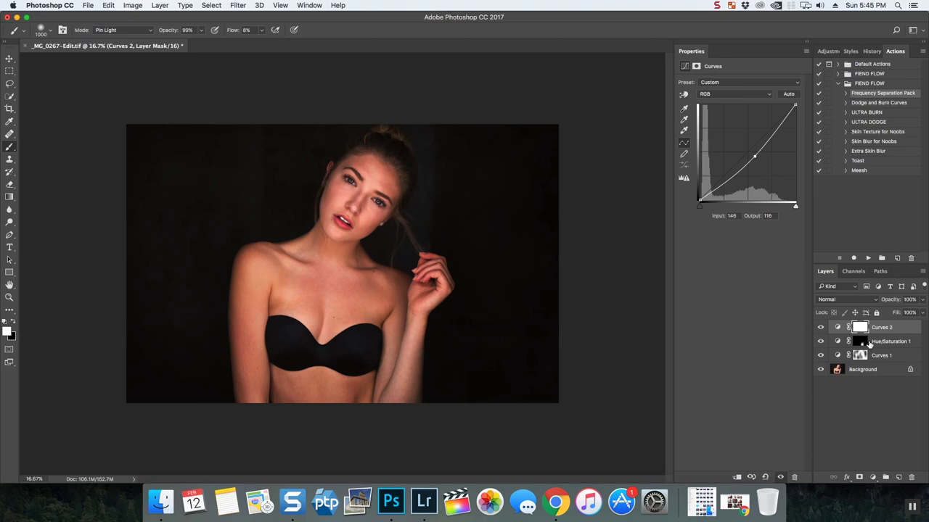
key(super+i)
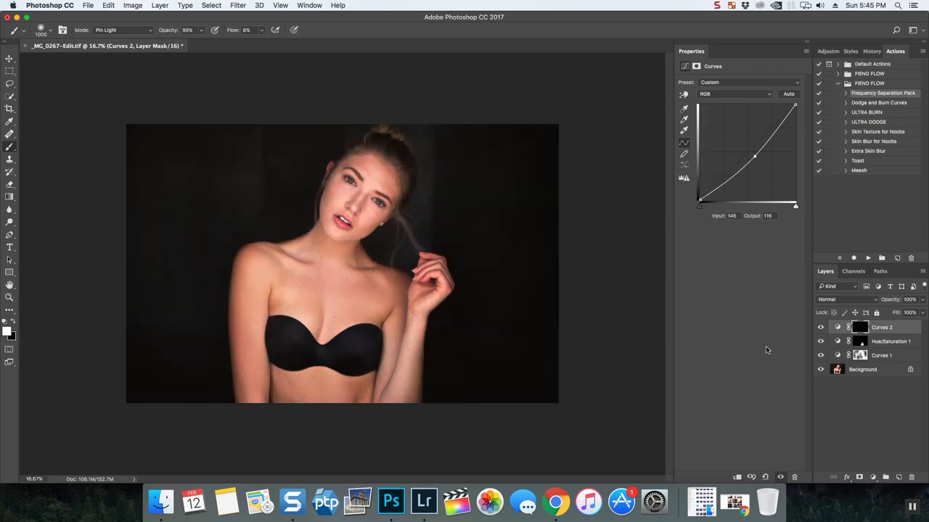
Paint white on the new Curves mask with a size 500 brush to darken the contours and edges of the body
key(bracketleft)
key(bracketleft)
key(bracketleft)
key(bracketleft)
key(bracketleft)
mouse_move(392, 379)
mouse_down()
mouse_move(385, 326)
mouse_move(383, 398)
mouse_move(422, 321)
mouse_move(433, 320)
mouse_move(418, 355)
mouse_move(450, 286)
mouse_move(428, 311)
mouse_move(402, 312)
mouse_move(411, 294)
mouse_move(394, 367)
mouse_move(384, 332)
mouse_move(280, 280)
mouse_move(271, 299)
mouse_move(272, 255)
mouse_move(271, 266)
mouse_move(343, 282)
mouse_move(376, 271)
mouse_move(366, 291)
mouse_move(316, 319)
mouse_move(321, 330)
mouse_move(320, 315)
mouse_move(282, 359)
mouse_move(276, 387)
mouse_move(271, 287)
mouse_move(284, 276)
mouse_move(289, 231)
mouse_move(309, 239)
mouse_move(328, 232)
mouse_move(320, 233)
mouse_move(326, 174)
mouse_move(356, 151)
mouse_move(380, 166)
mouse_move(392, 199)
mouse_move(358, 238)
mouse_move(321, 245)
mouse_move(313, 233)
mouse_move(384, 237)
mouse_move(491, 210)
mouse_up()
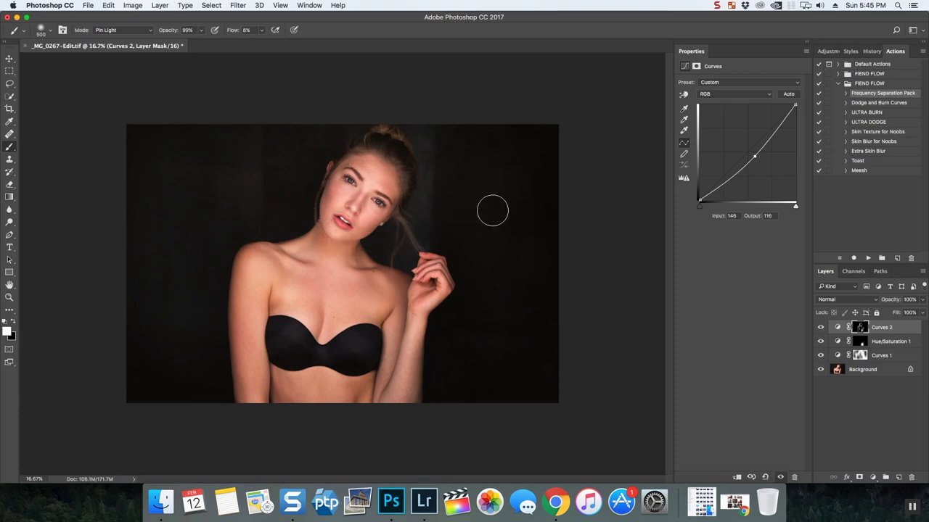
mouse_move(275, 276)
mouse_down()
mouse_move(283, 306)
mouse_move(384, 264)
mouse_move(378, 271)
mouse_move(369, 250)
mouse_move(277, 232)
mouse_move(235, 258)
mouse_move(225, 359)
mouse_up()
Reduce the brush size to 20 for detail work on the model's face
scroll(258, 357, up, 2)
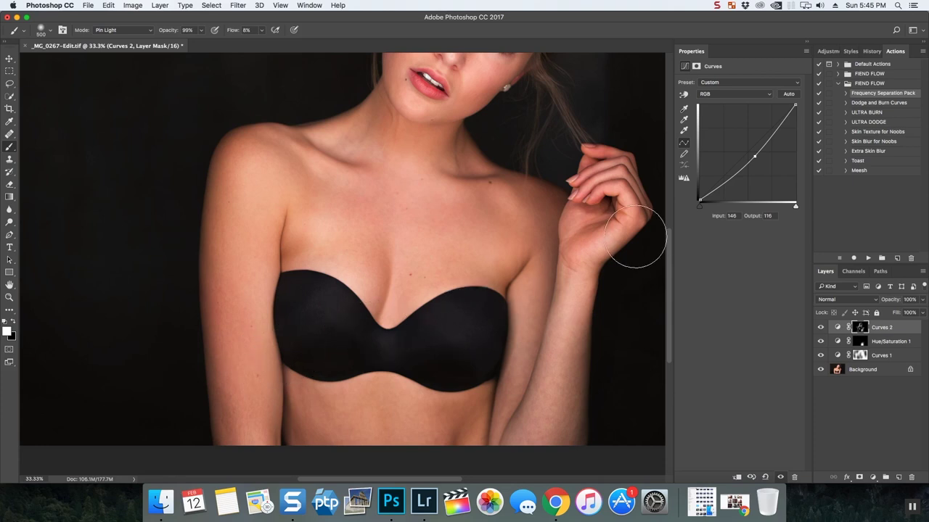
drag(669, 252, 671, 195)
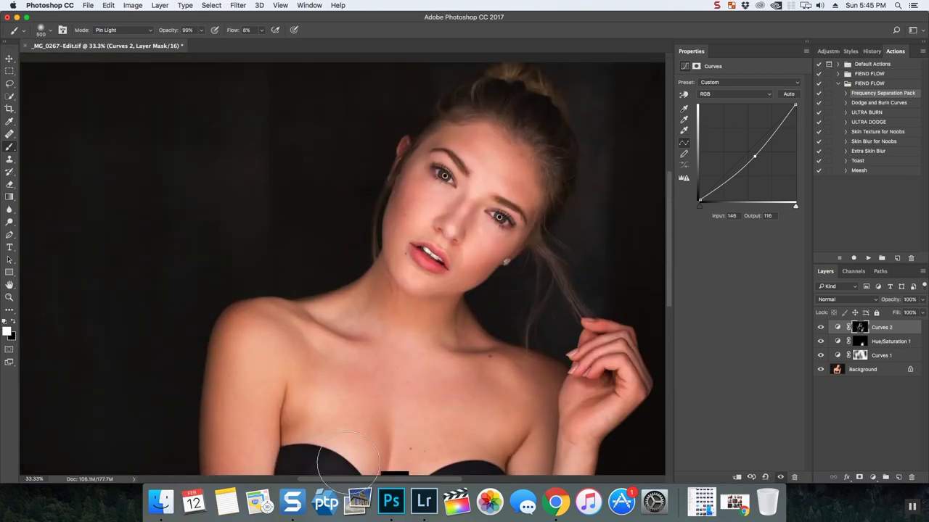
drag(349, 480, 370, 480)
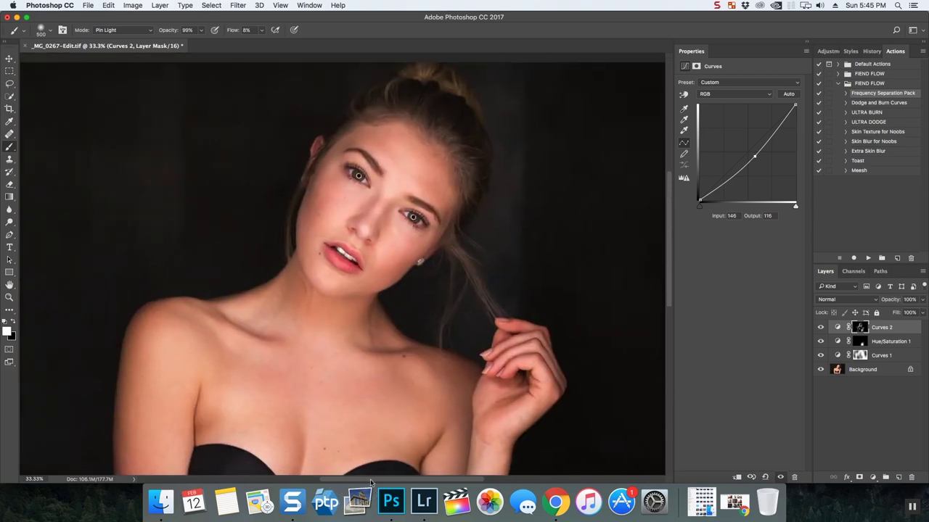
mouse_move(670, 231)
mouse_down()
mouse_move(663, 270)
mouse_move(667, 229)
mouse_up()
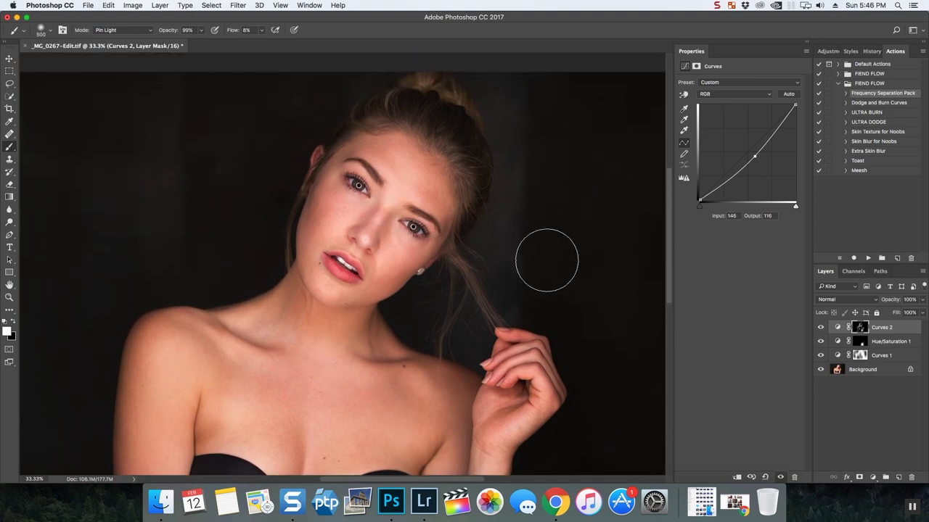
super+click(394, 246)
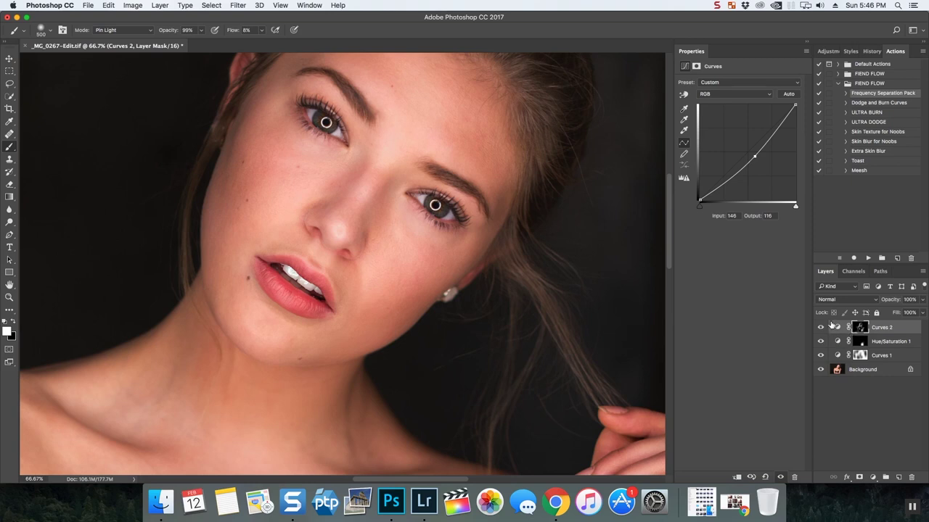
key(bracketleft)
key(bracketleft)
key(bracketleft)
key(bracketleft)
key(bracketleft)
key(bracketleft)
key(bracketleft)
key(bracketleft)
key(bracketleft)
key(bracketleft)
key(bracketleft)
key(bracketleft)
key(bracketleft)
key(bracketleft)
Add a brightening Curves layer with a point at input 99, output 140, collapse its properties, and invert the mask to black
click(872, 477)
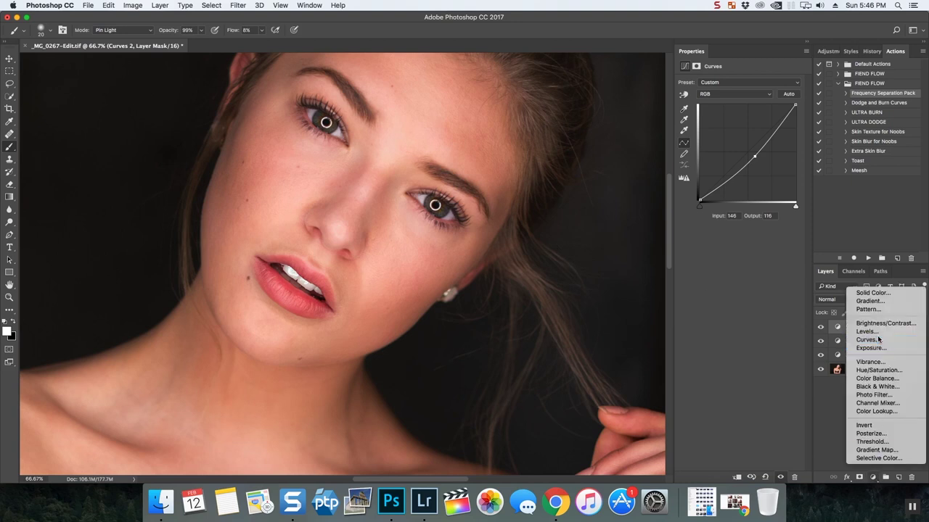
click(867, 340)
drag(737, 163, 736, 147)
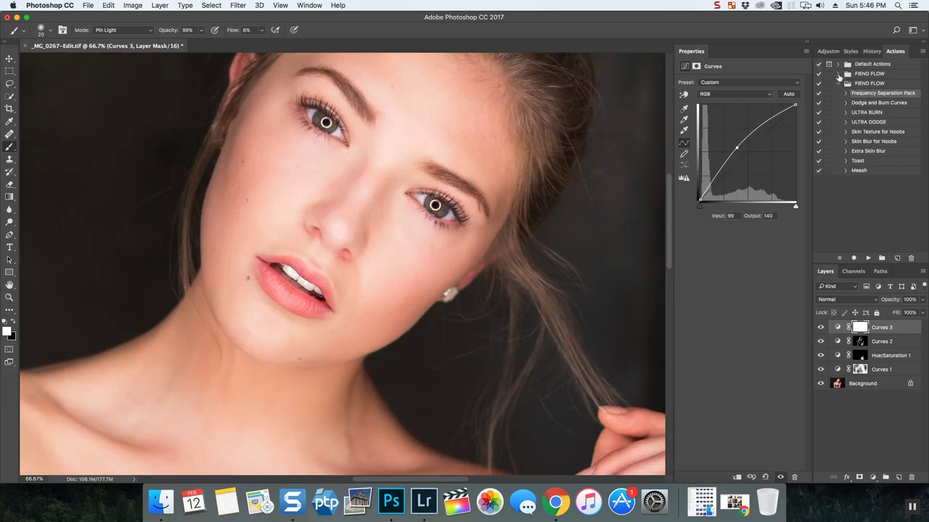
click(806, 51)
key(Escape)
key(super+i)
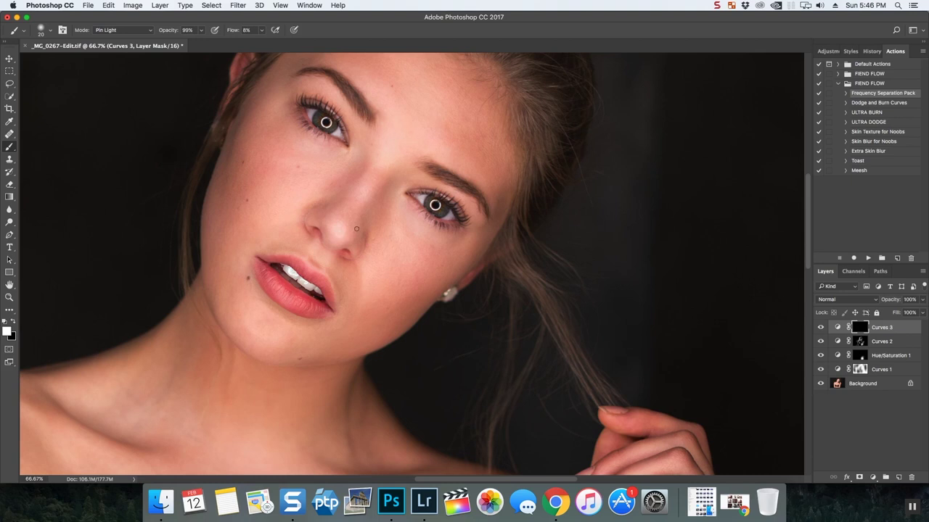
Paint white on the brightening Curves mask with a small brush to lighten the eyes
scroll(356, 229, up, 1)
scroll(343, 227, up, 1)
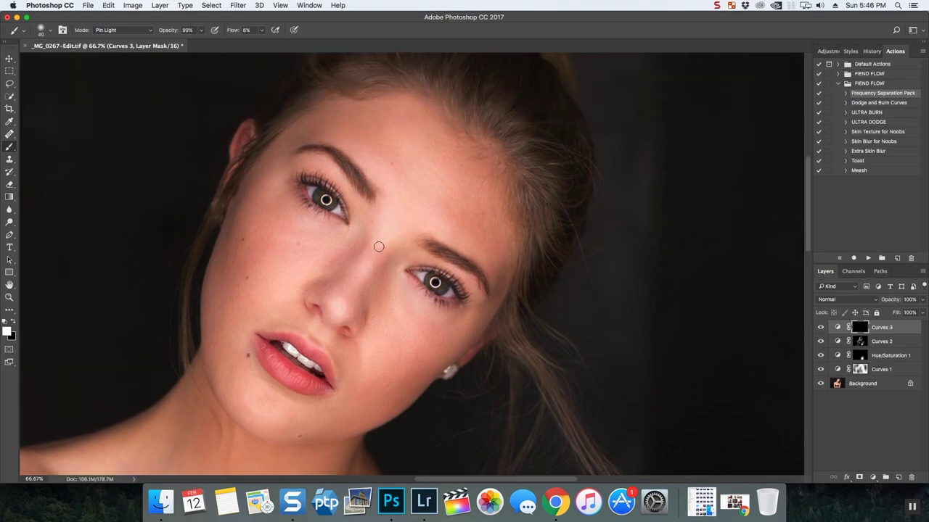
drag(319, 195, 320, 196)
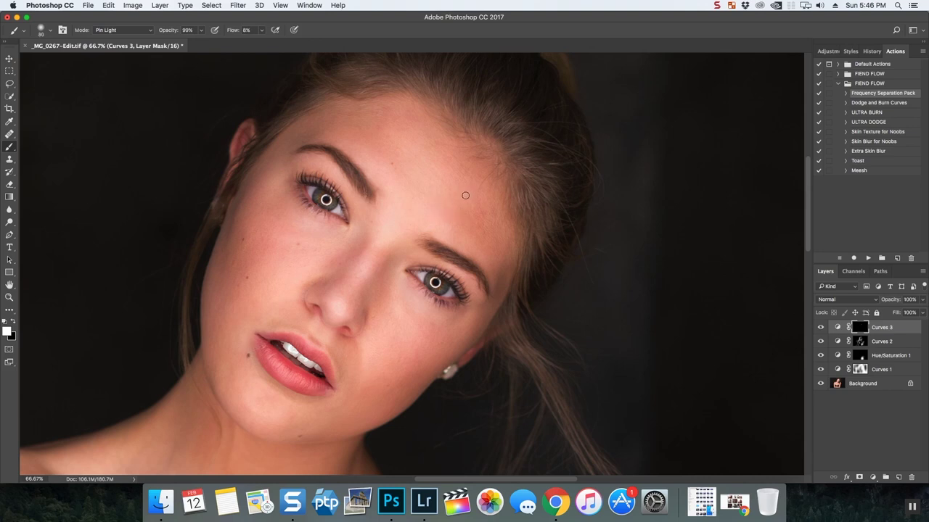
Enlarge the brush and paint white on the brightening Curves mask to lighten the upper chest
key(bracketright)
key(bracketright)
key(bracketright)
key(bracketright)
key(bracketright)
key(bracketright)
key(bracketright)
key(super+minus)
key(super+minus)
key(super+minus)
key(super+minus)
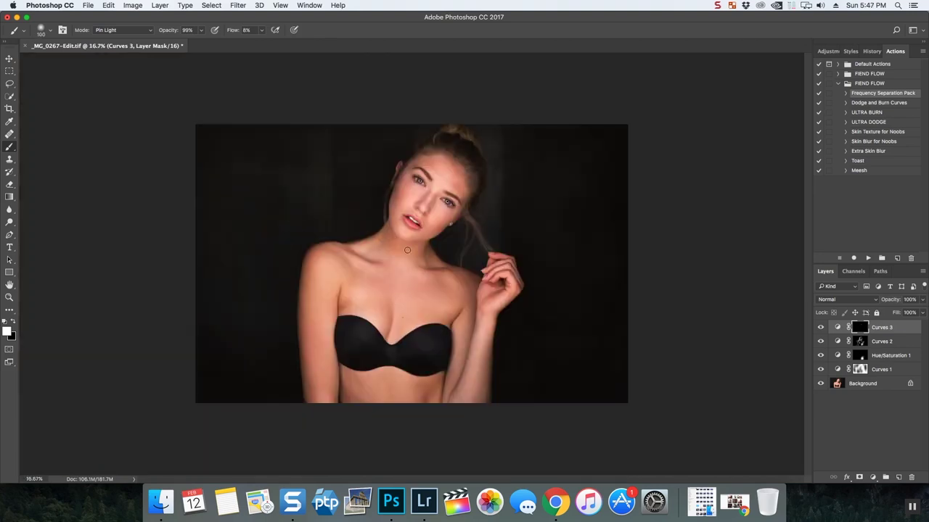
key(bracketright)
key(bracketright)
key(bracketright)
key(bracketright)
key(bracketright)
key(bracketright)
key(bracketright)
key(bracketright)
key(bracketright)
key(bracketright)
mouse_move(388, 292)
mouse_down()
mouse_move(369, 304)
mouse_move(427, 329)
mouse_move(433, 294)
mouse_move(430, 322)
mouse_move(455, 306)
mouse_up()
Lighten the midriff, upper arm, neck and chest on the brightening Curves mask with a brush of about size 300
key(bracketleft)
key(bracketleft)
key(bracketleft)
key(bracketleft)
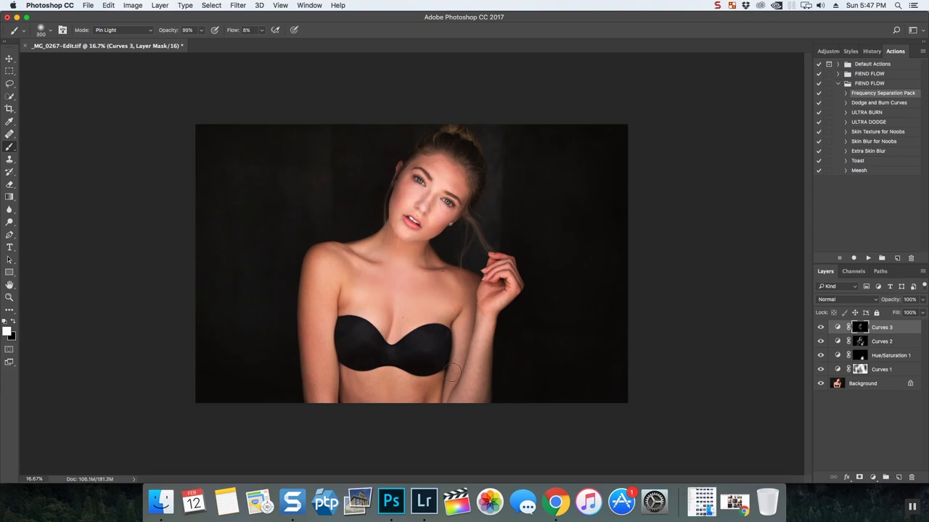
key(bracketright)
key(bracketright)
drag(393, 379, 362, 391)
mouse_move(320, 297)
mouse_down()
mouse_move(325, 256)
mouse_move(322, 302)
mouse_move(360, 276)
mouse_up()
key(bracketleft)
key(bracketleft)
drag(386, 245, 382, 248)
mouse_move(467, 284)
mouse_down()
mouse_move(417, 289)
mouse_move(360, 267)
mouse_move(371, 284)
mouse_up()
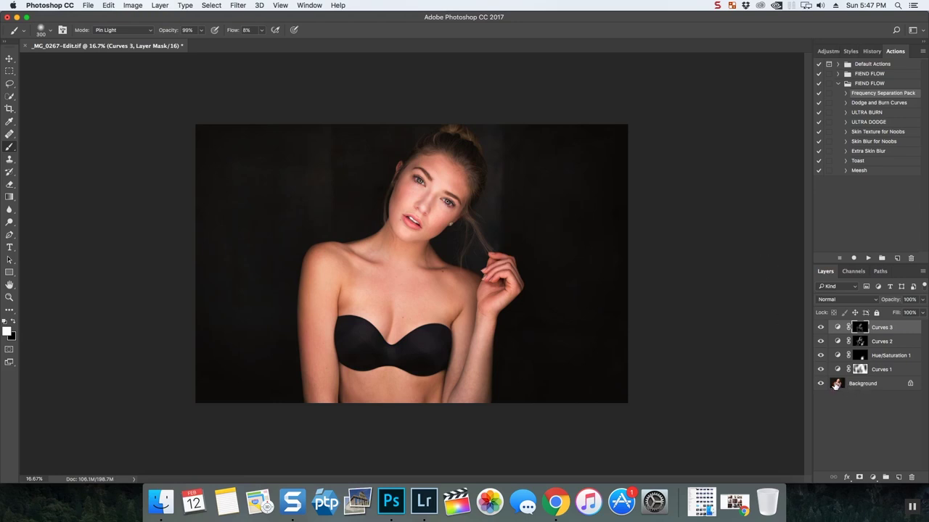
Group Curves 1, Hue/Saturation 1, Curves 2 and Curves 3 into one layer group
click(880, 370)
shift+click(881, 356)
shift+click(882, 342)
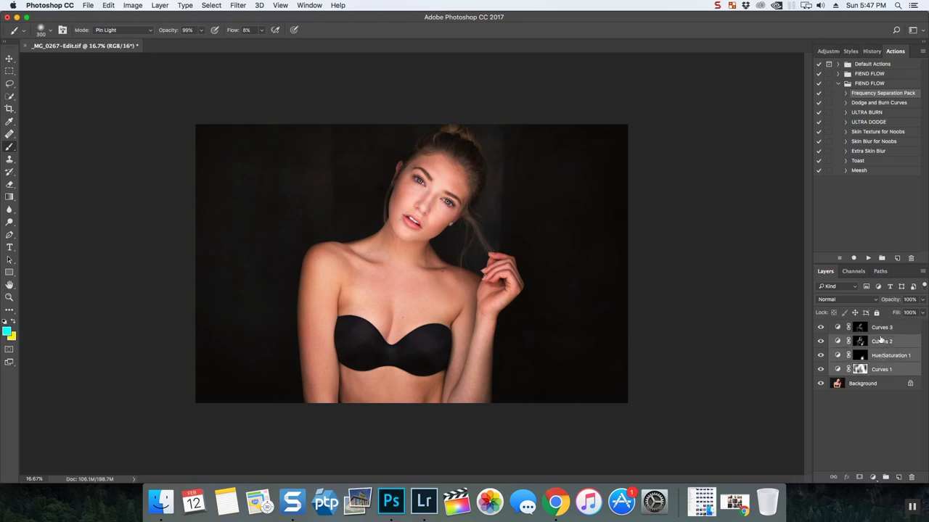
shift+click(880, 329)
key(super+g)
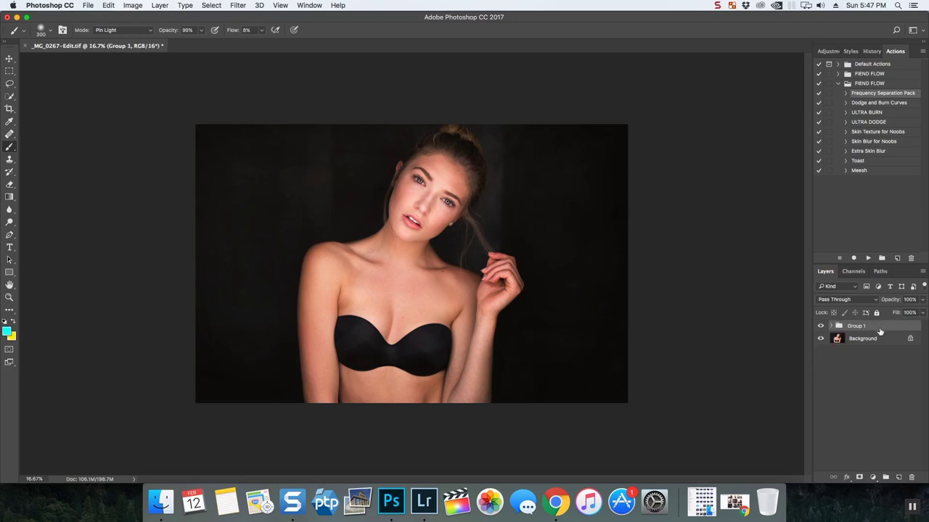
Compare the portrait with and without the adjustment group by toggling its visibility, and inspect the group's opacity control
click(820, 327)
click(820, 327)
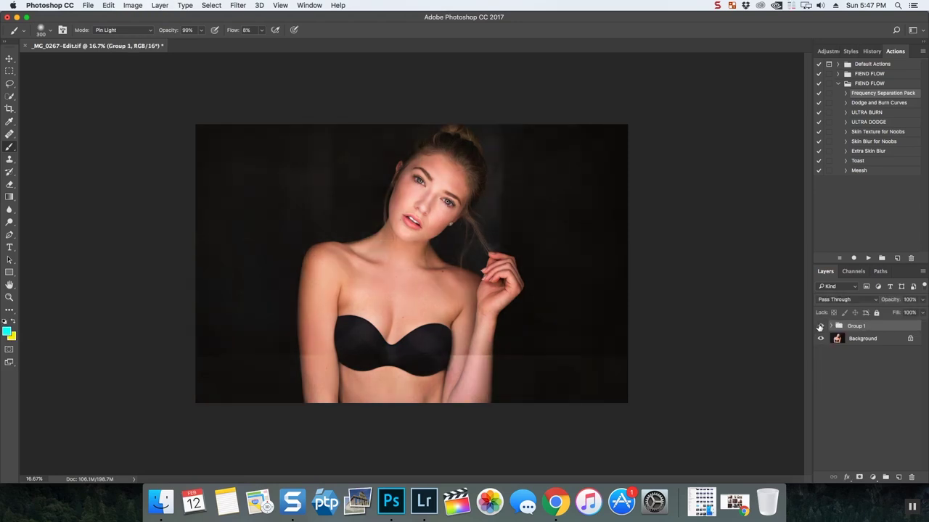
click(820, 327)
click(819, 327)
click(820, 327)
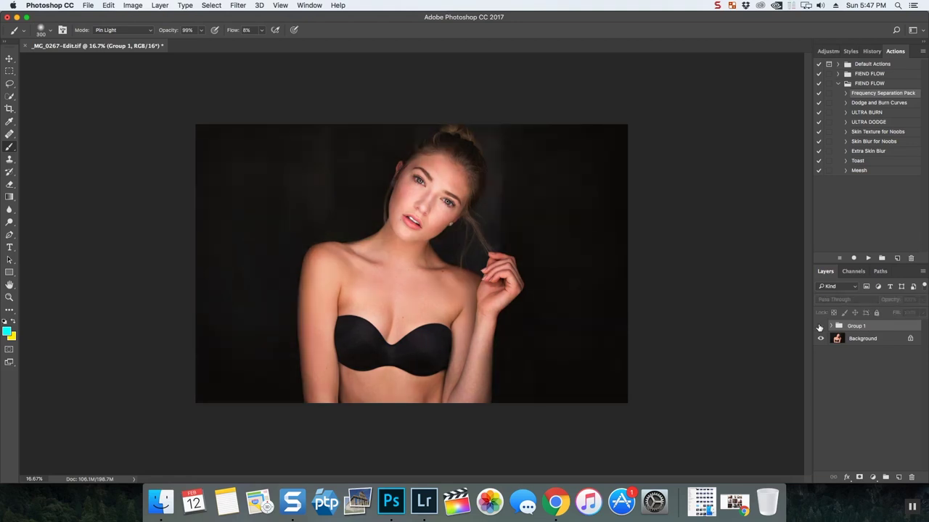
click(820, 327)
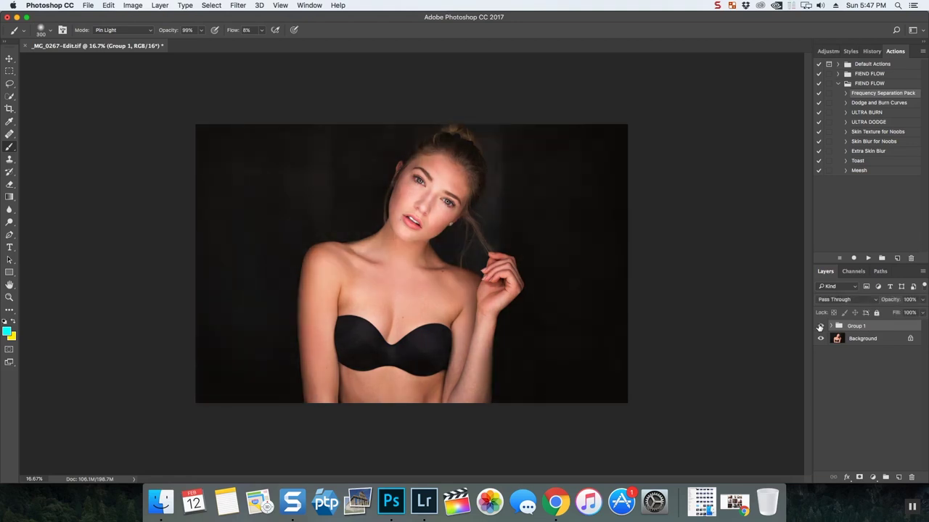
click(923, 300)
mouse_move(922, 312)
mouse_down()
mouse_move(885, 313)
mouse_move(921, 313)
mouse_up()
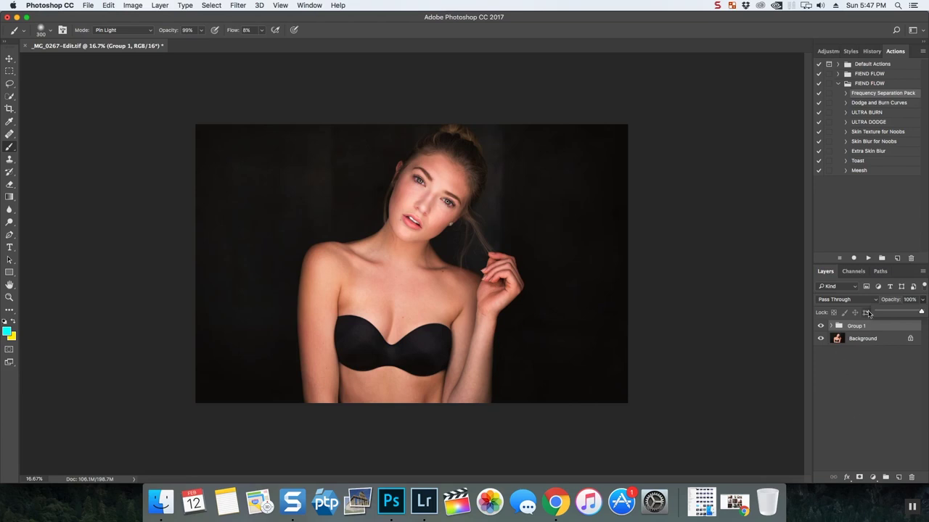
Try revealing the adjustment group through a black layer mask by painting white with a size 700 brush, and delete the mask
click(859, 478)
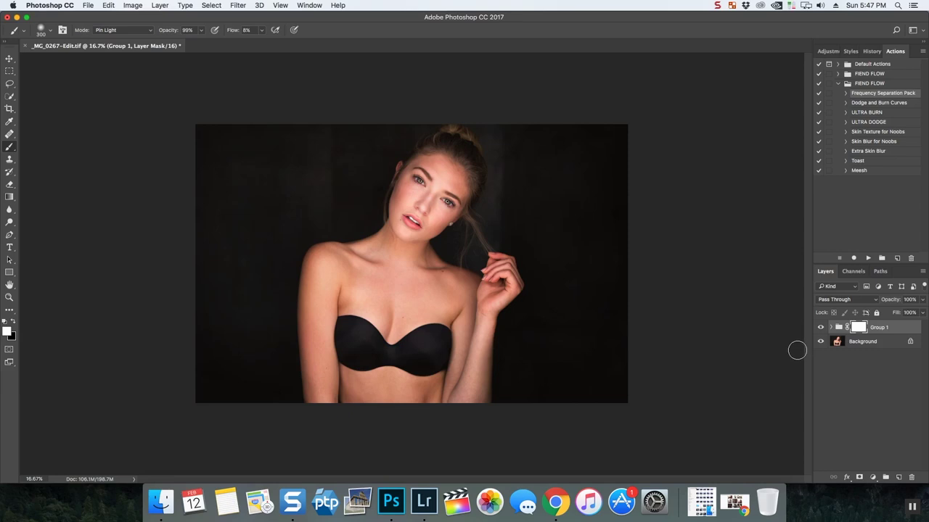
key(super+i)
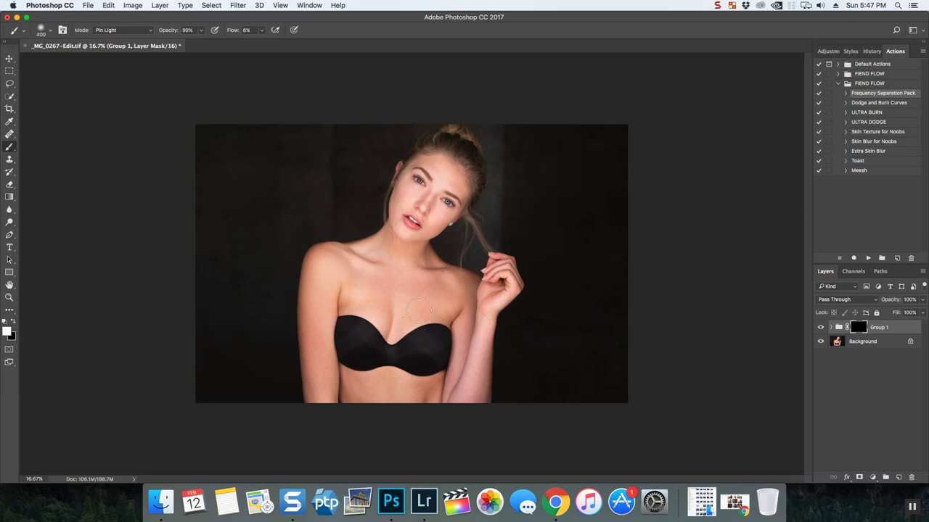
key(bracketright)
key(bracketright)
key(bracketright)
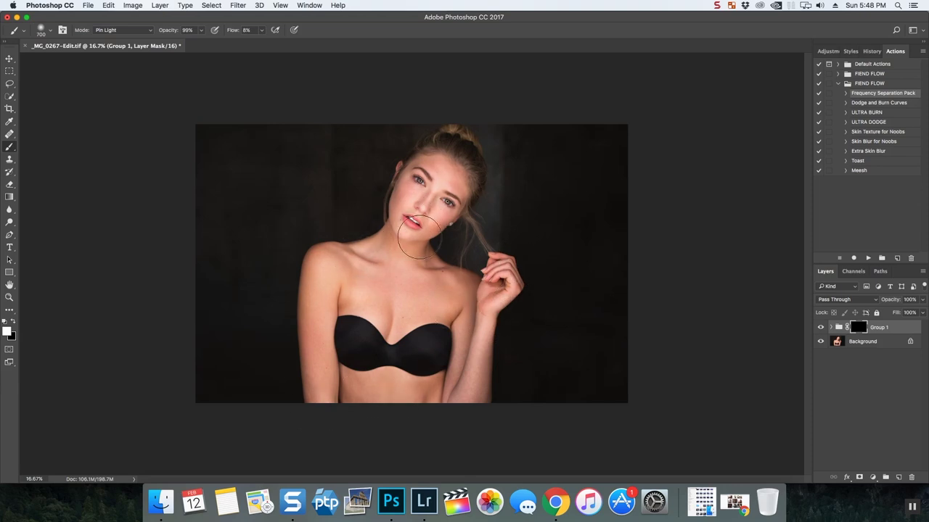
drag(419, 236, 435, 190)
right_click(856, 327)
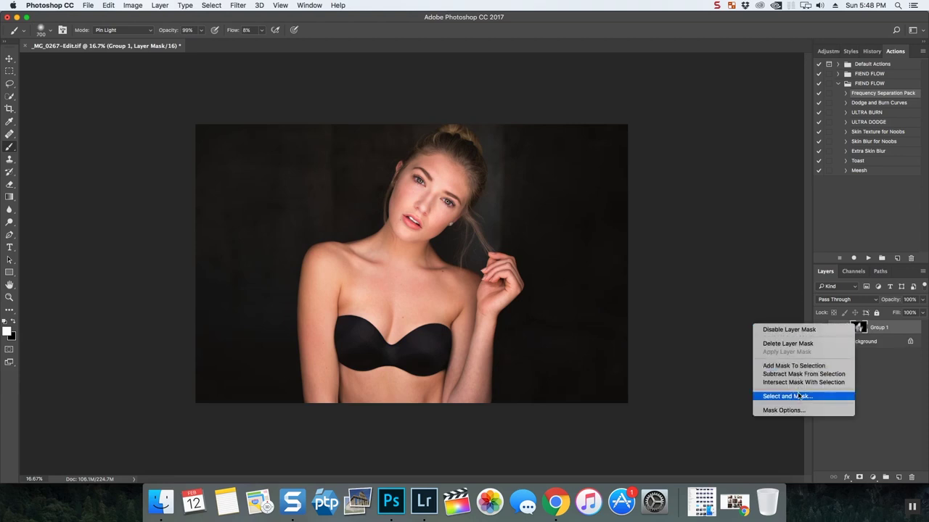
click(791, 343)
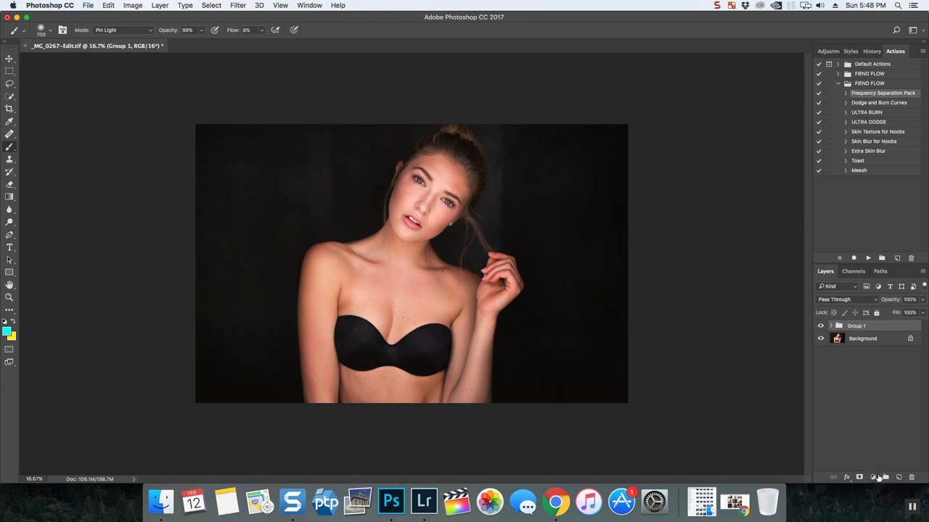
Merge all visible layers into the Background and save the document
right_click(873, 341)
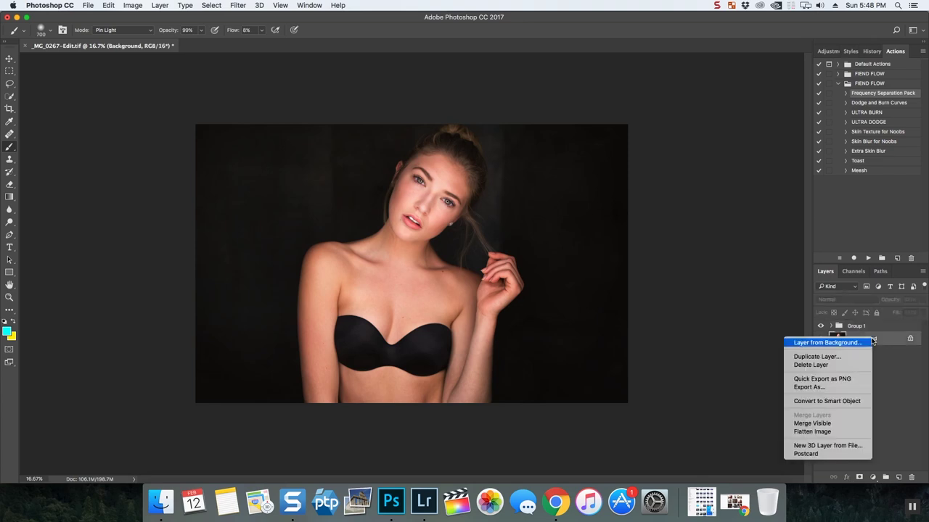
click(816, 424)
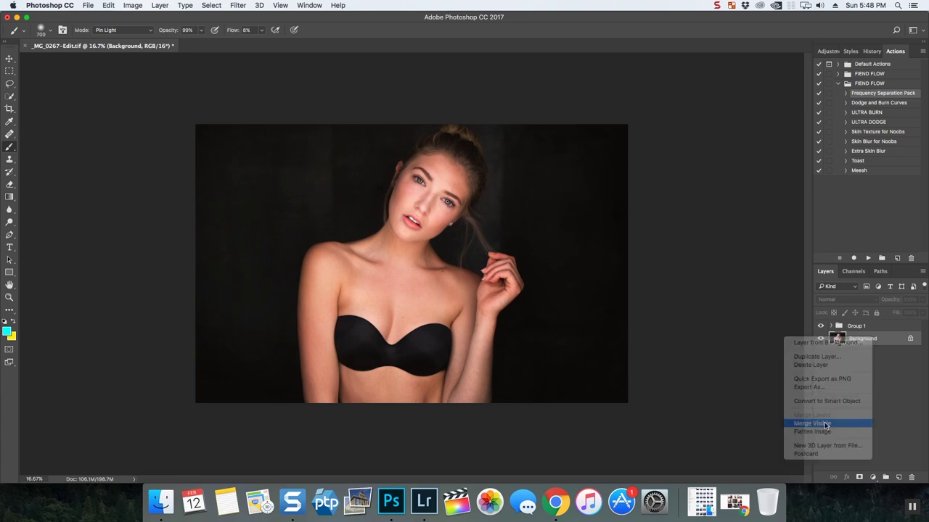
click(83, 7)
click(121, 99)
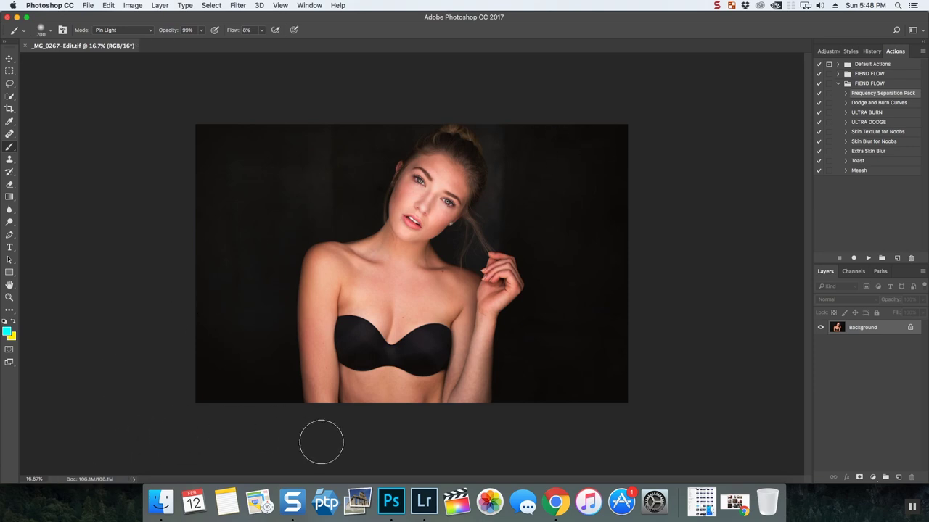
Switch to Lightroom to apply the Before Russia user preset to the portrait, and close the portrait's document in Photoshop
click(430, 510)
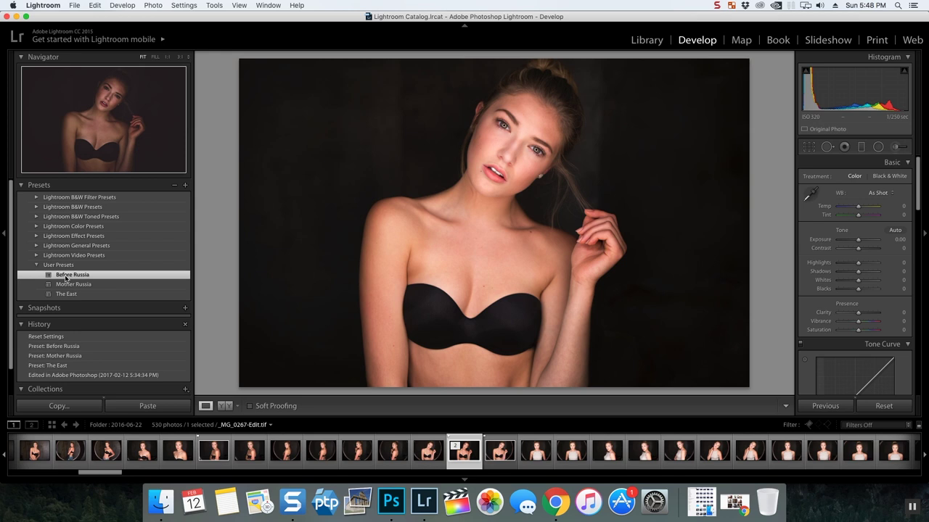
click(65, 276)
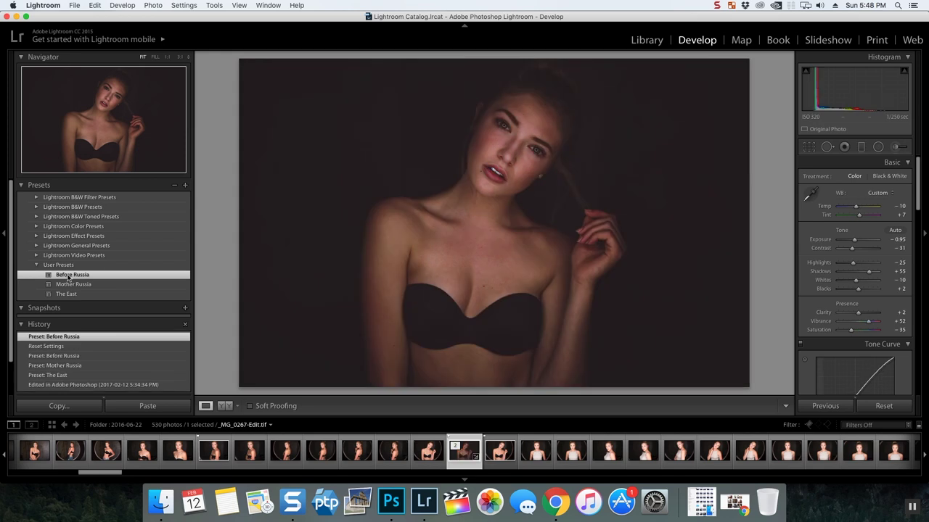
click(389, 502)
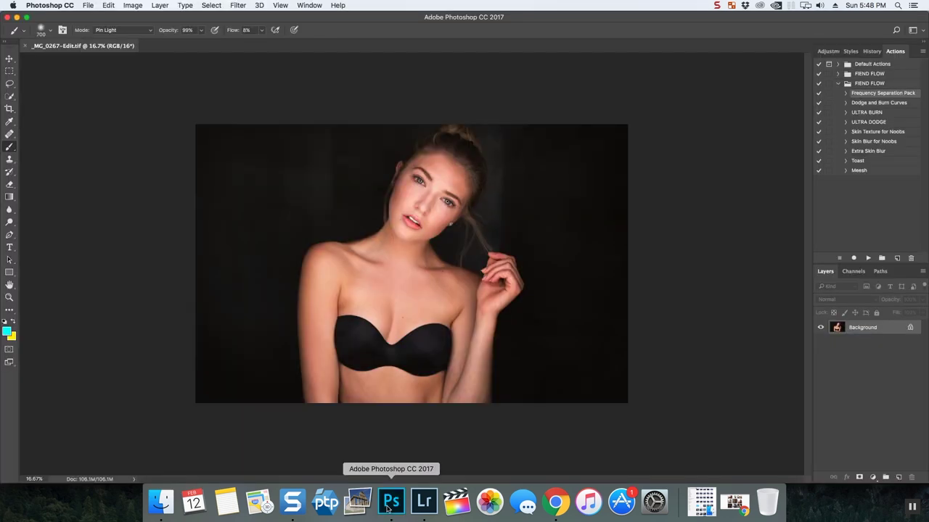
click(27, 47)
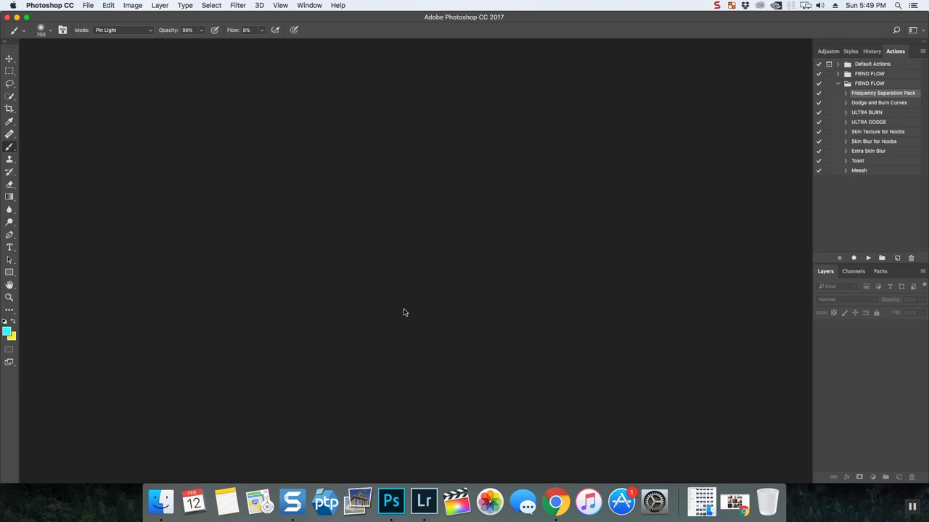
Set the portrait's Tint to 0 in Lightroom and open it for editing in Adobe Photoshop CC 2017
click(424, 502)
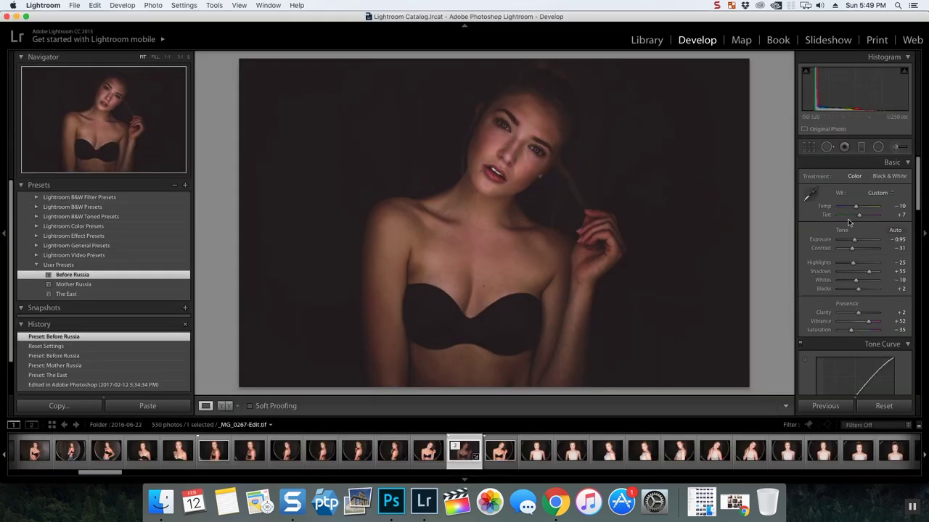
drag(859, 215, 859, 216)
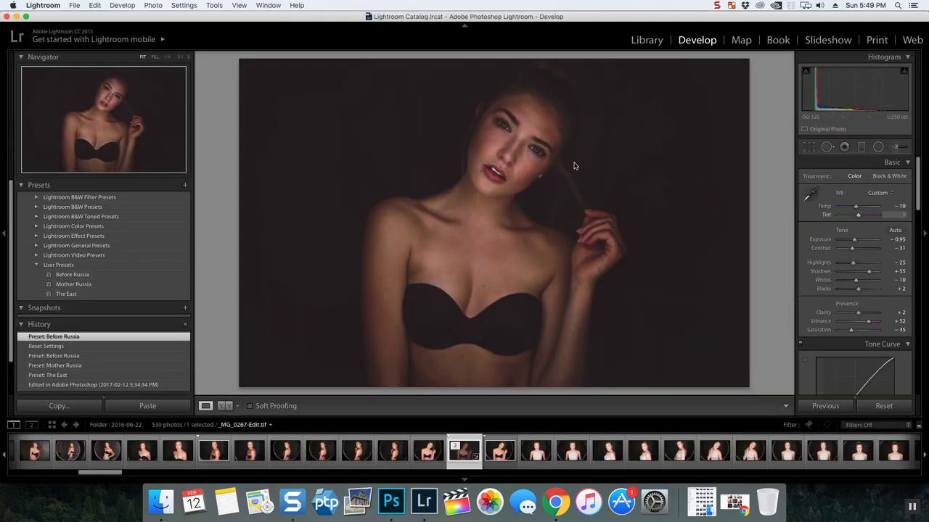
right_click(356, 147)
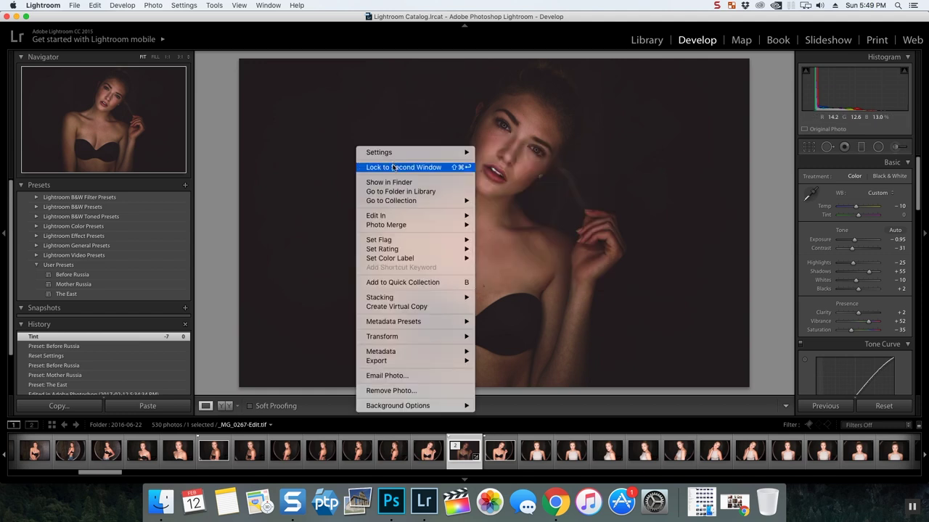
mouse_move(404, 217)
click(520, 216)
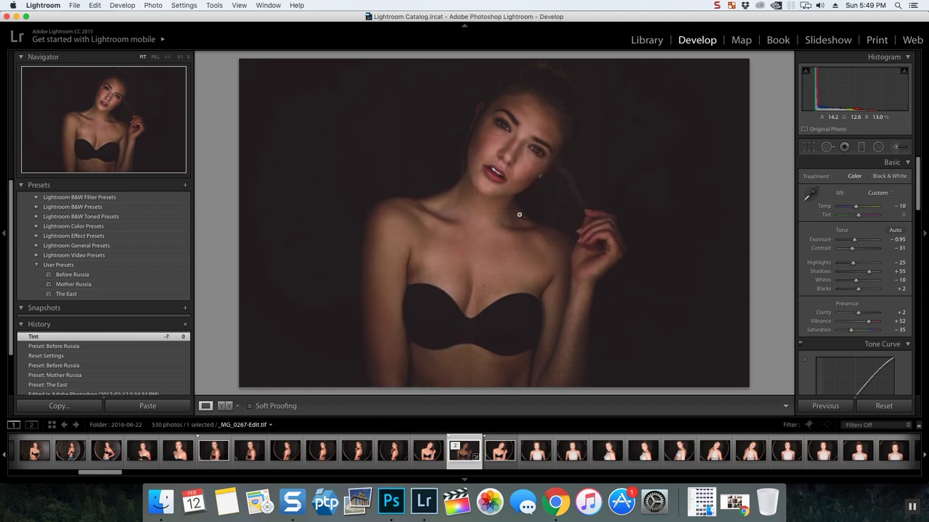
click(530, 226)
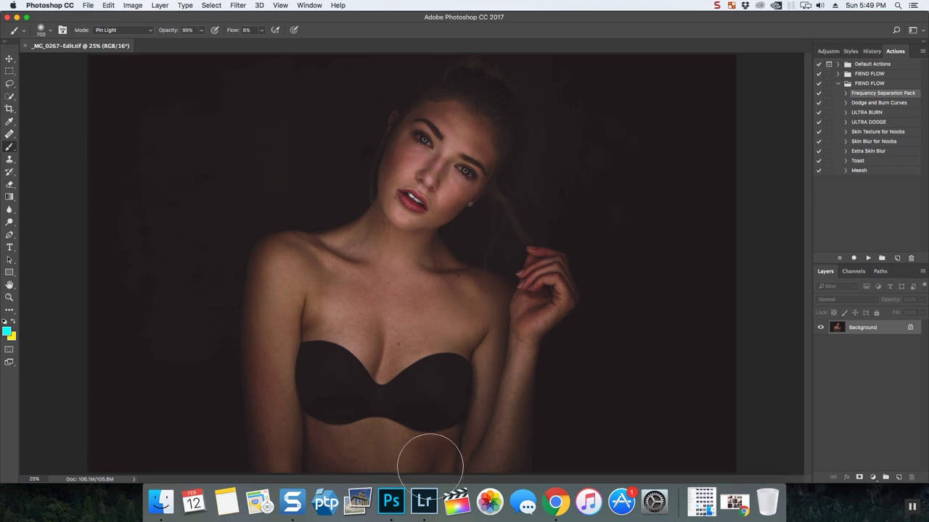
Return to Lightroom and reveal the portrait's _MG_0267-Edit.tif file in Finder
click(424, 501)
right_click(438, 403)
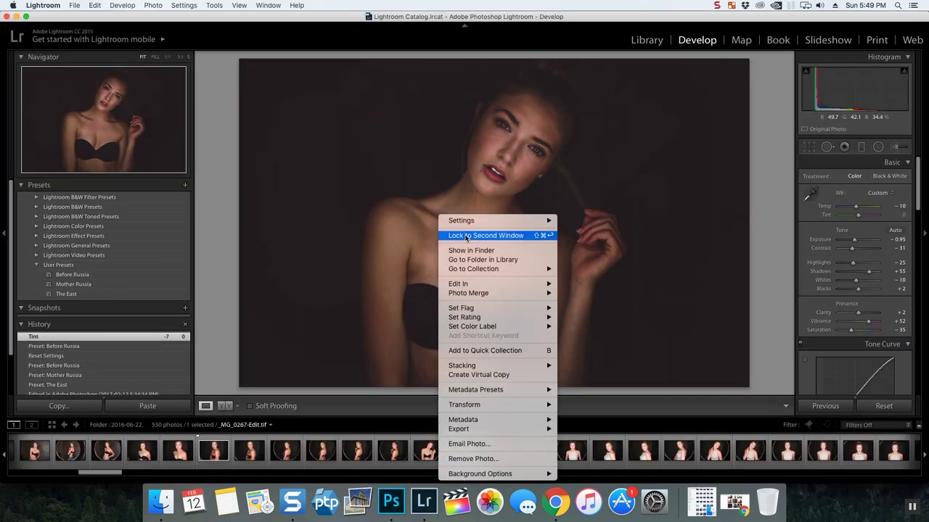
mouse_move(495, 286)
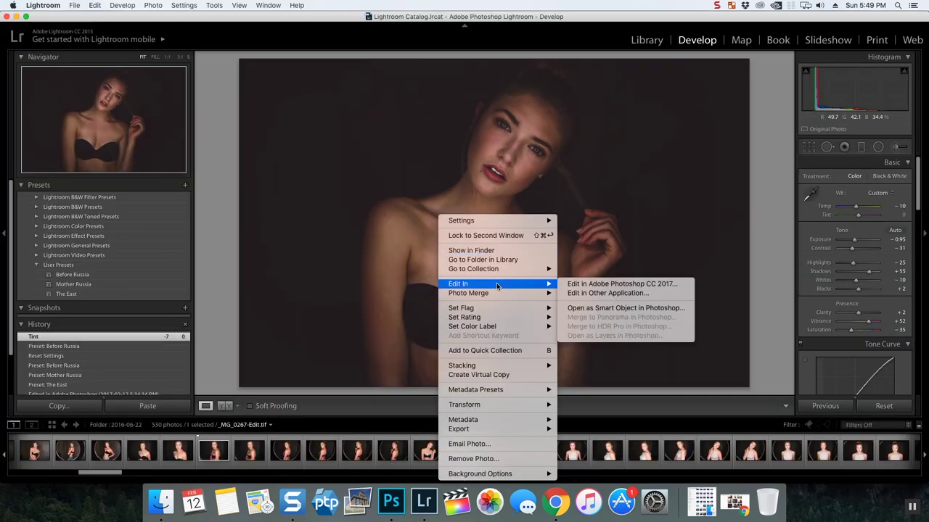
click(495, 251)
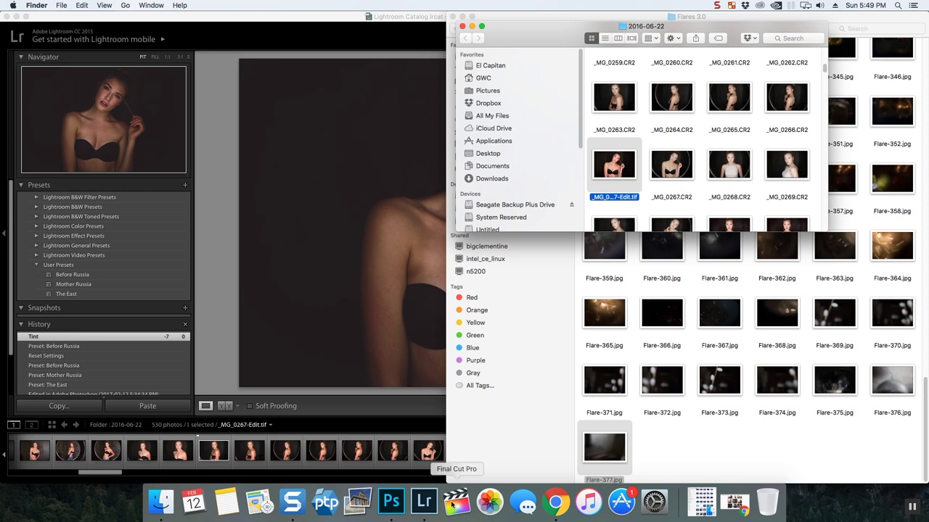
Place the portrait's edited TIFF from Finder into the open Photoshop document as a full-size layer above the Background
click(390, 501)
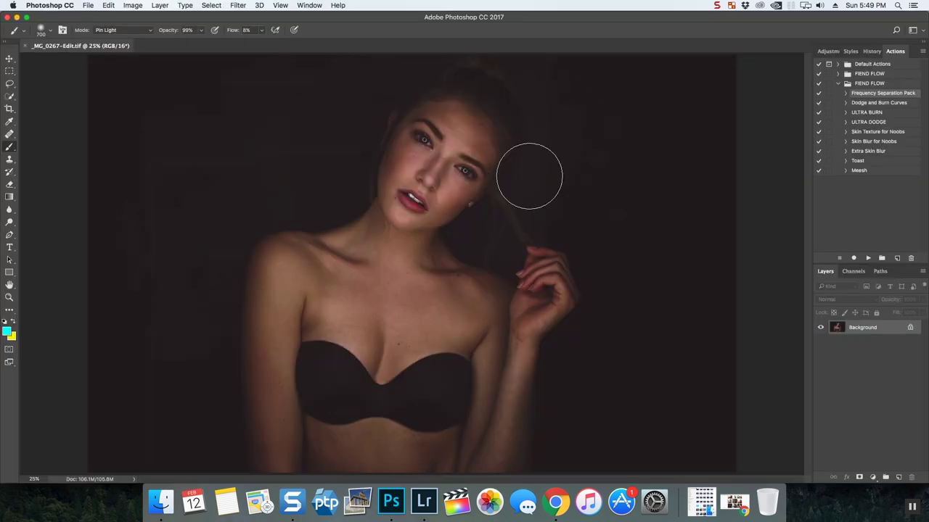
click(161, 500)
drag(611, 167, 359, 209)
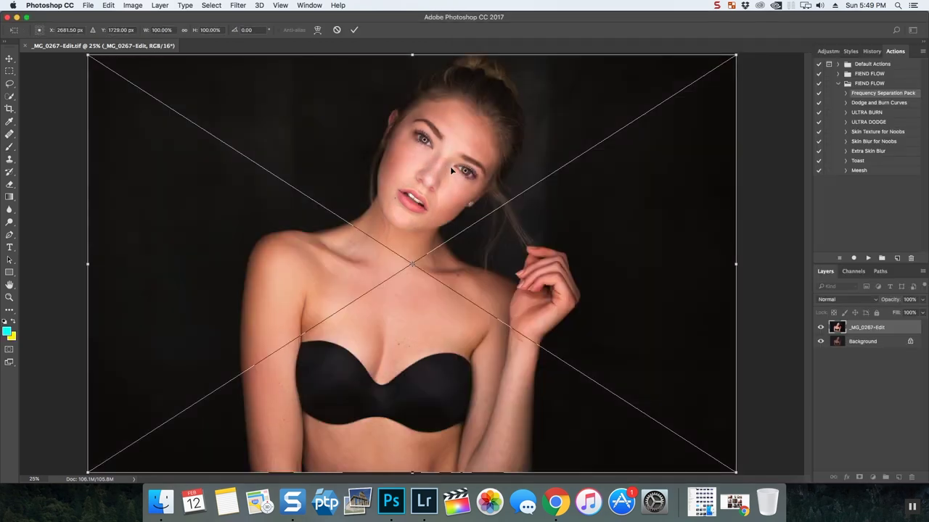
key(Return)
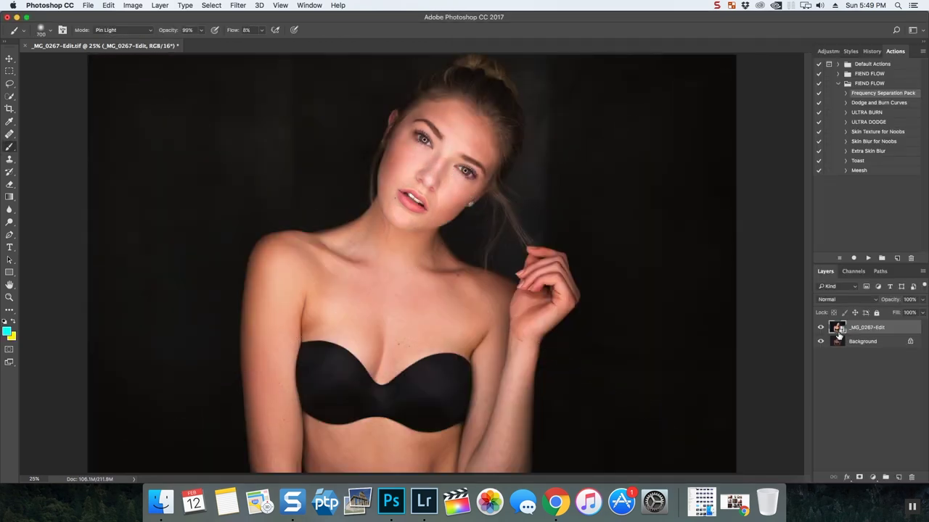
Try a lower opacity on the placed portrait layer and restore it to 100%
click(922, 301)
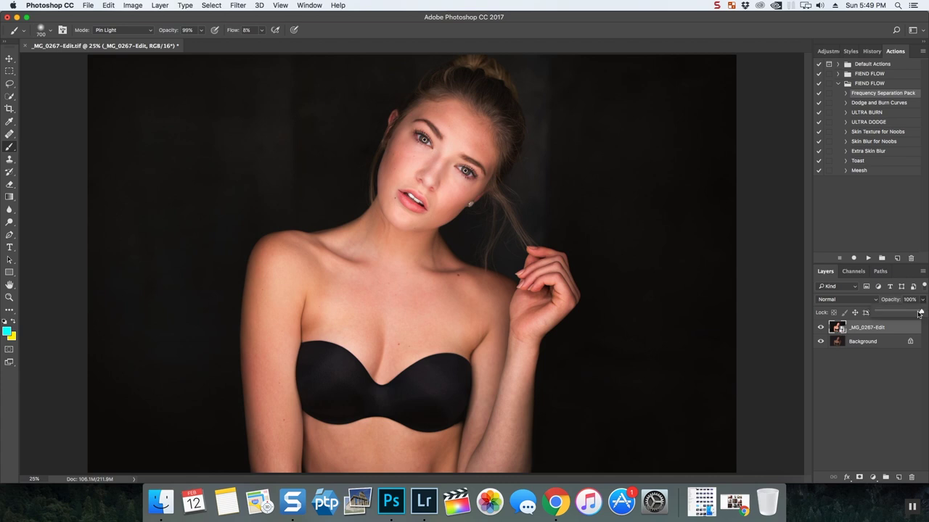
mouse_move(920, 314)
mouse_down()
mouse_move(892, 314)
mouse_move(902, 313)
mouse_up()
drag(925, 315, 926, 311)
Add a layer mask to the placed portrait layer and paint black over the chest and shoulders with a size 1000 brush
click(859, 478)
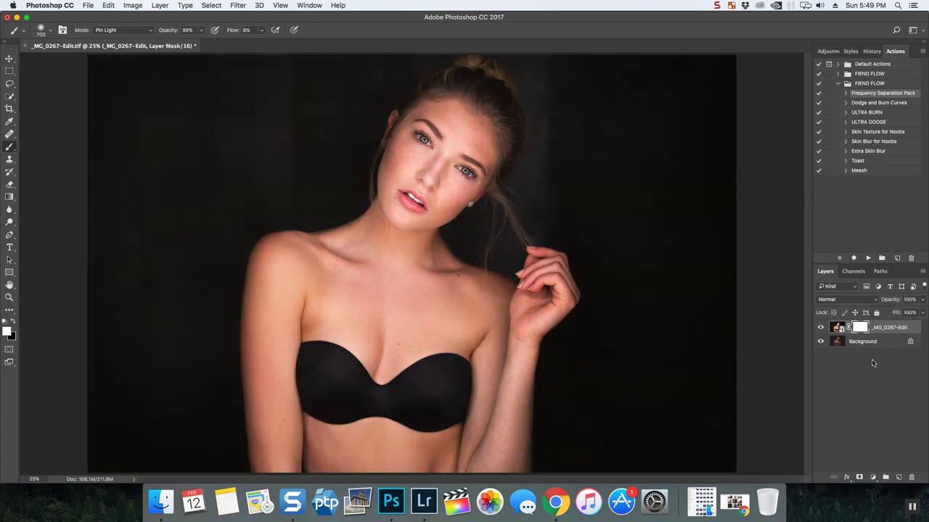
key(x)
key(bracketright)
key(bracketright)
key(bracketright)
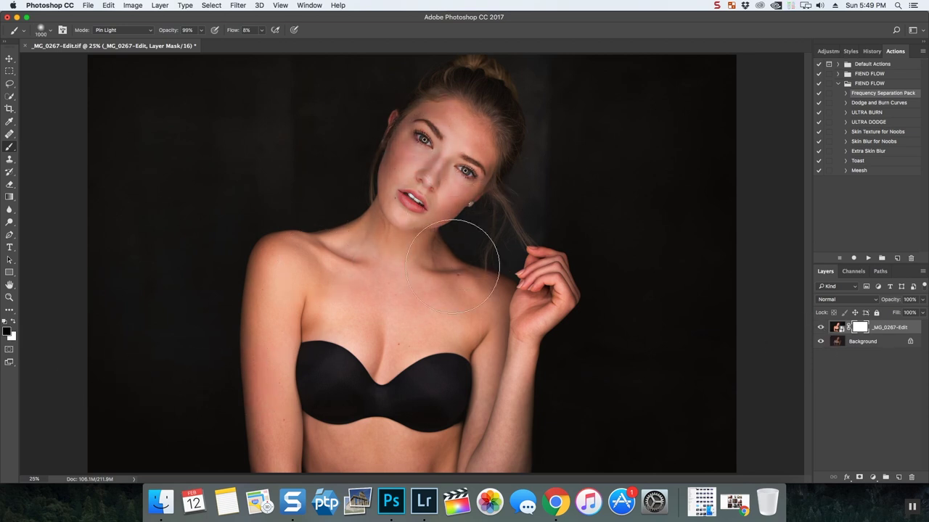
mouse_move(436, 310)
mouse_down()
mouse_move(331, 215)
mouse_move(332, 440)
mouse_move(362, 450)
mouse_move(514, 402)
mouse_move(549, 269)
mouse_move(362, 323)
mouse_move(311, 300)
mouse_move(423, 174)
mouse_move(439, 90)
mouse_move(307, 208)
mouse_move(270, 216)
mouse_move(423, 140)
mouse_move(445, 93)
mouse_move(518, 41)
mouse_move(253, 58)
mouse_move(309, 79)
mouse_move(193, 286)
mouse_move(556, 94)
mouse_move(356, 250)
mouse_up()
Continue painting black on the placed layer's mask around the body and backdrop with a brush of about size 1400 to 1500
key(])
key(])
key(])
key(])
key(])
key(])
key(])
key(])
key([)
key([)
key([)
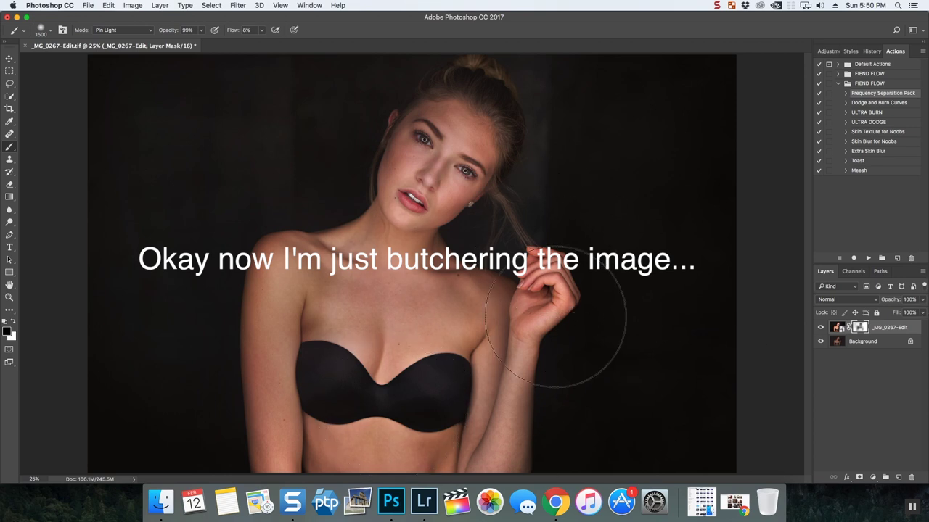
key([)
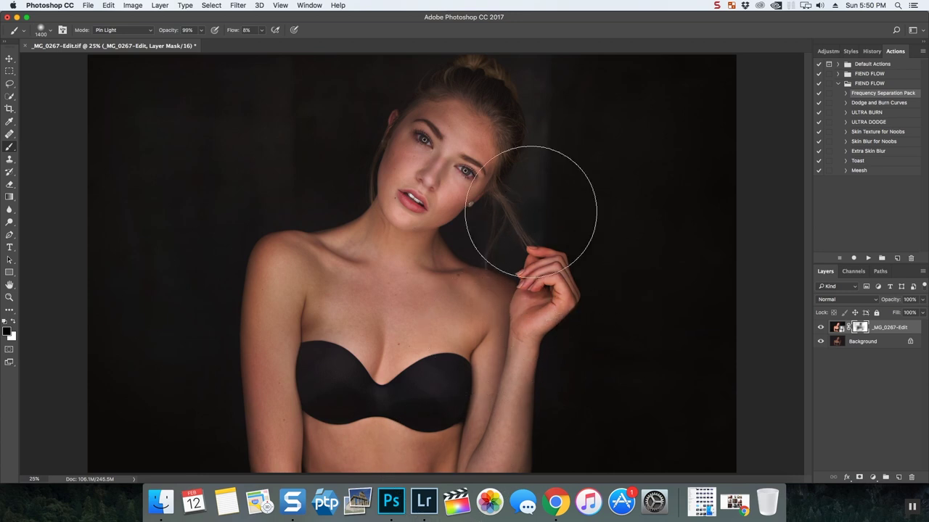
Merge the visible layers of the masked portrait into one Background layer and save the document
right_click(877, 343)
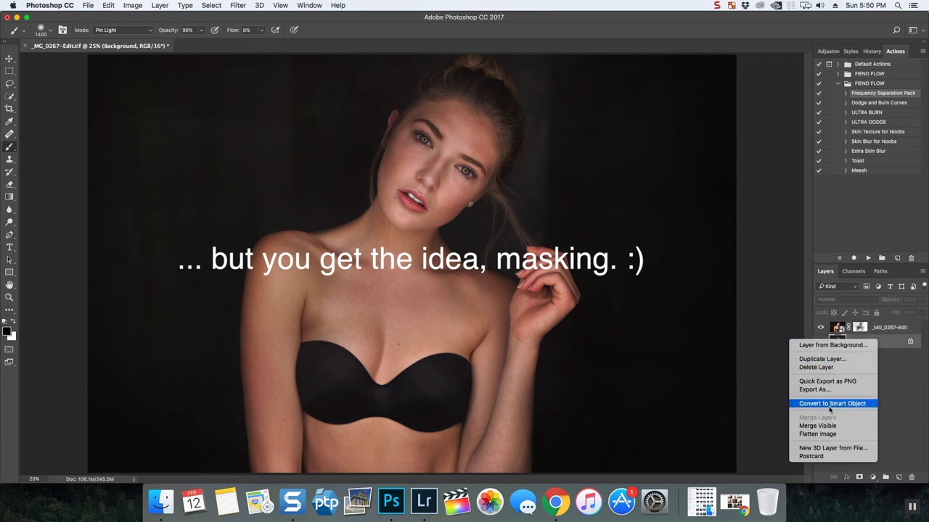
click(841, 425)
click(106, 6)
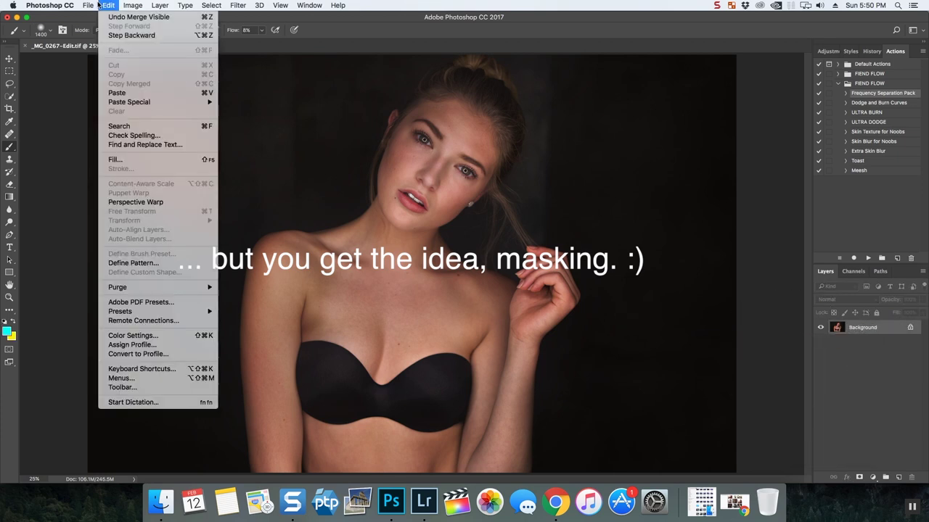
mouse_move(88, 6)
click(95, 97)
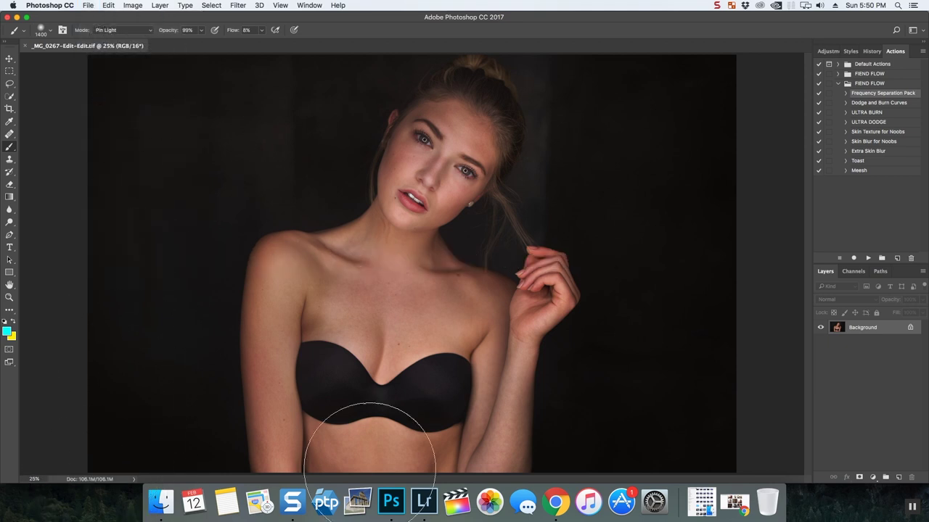
Switch to Lightroom and apply the Mother Russia user preset to the merged portrait, and close the portrait's document in Photoshop
click(424, 501)
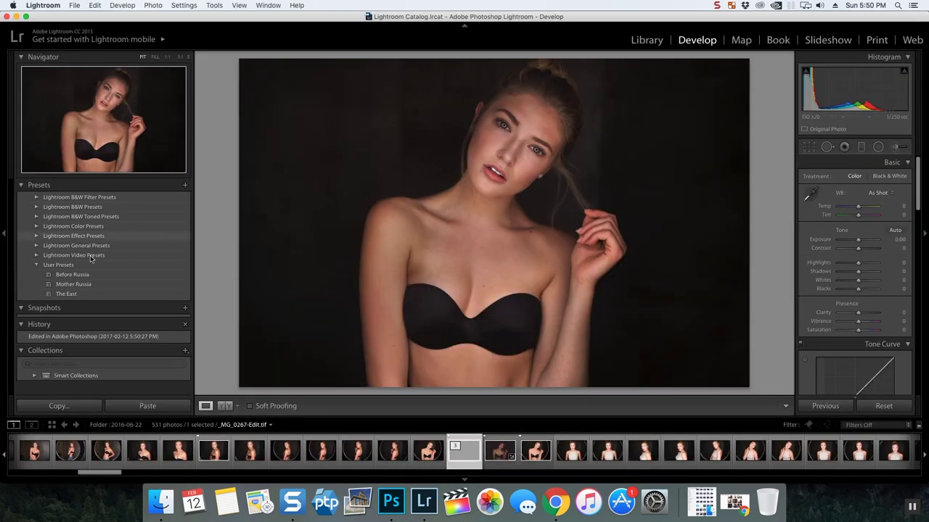
click(70, 285)
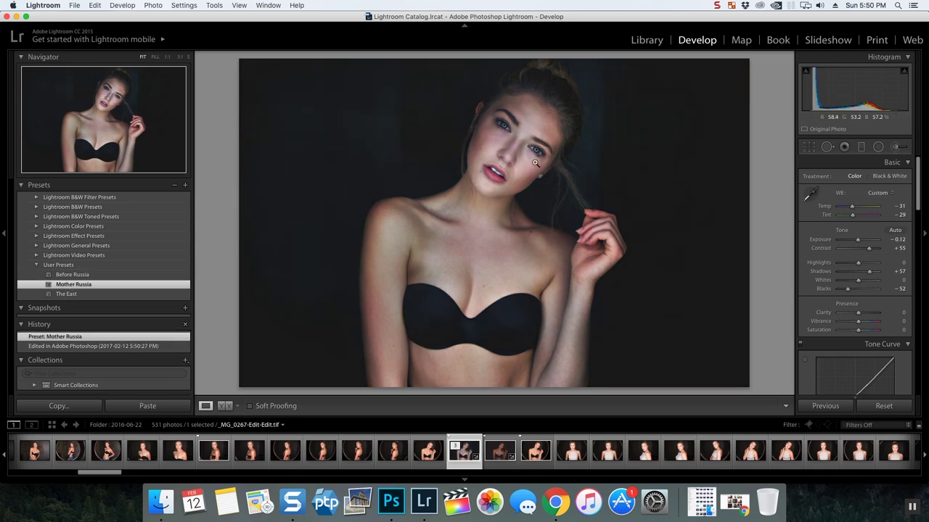
click(391, 500)
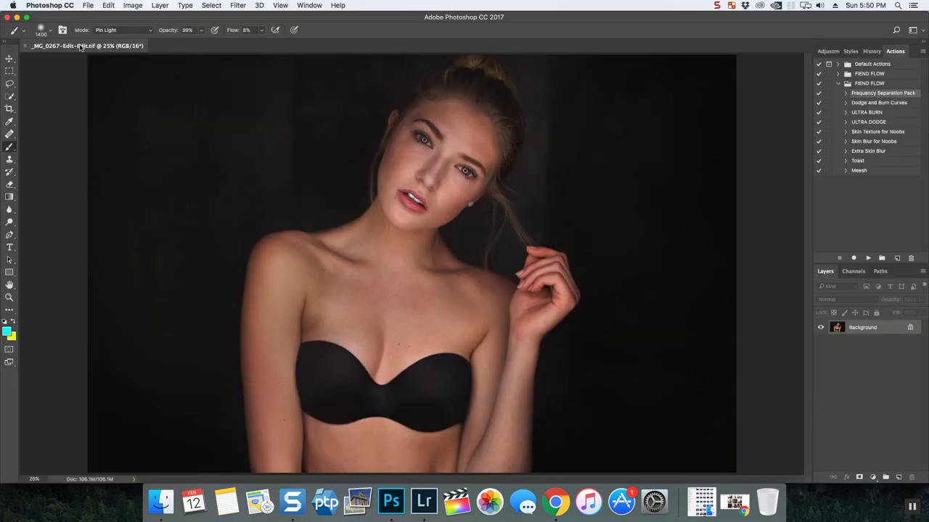
click(24, 47)
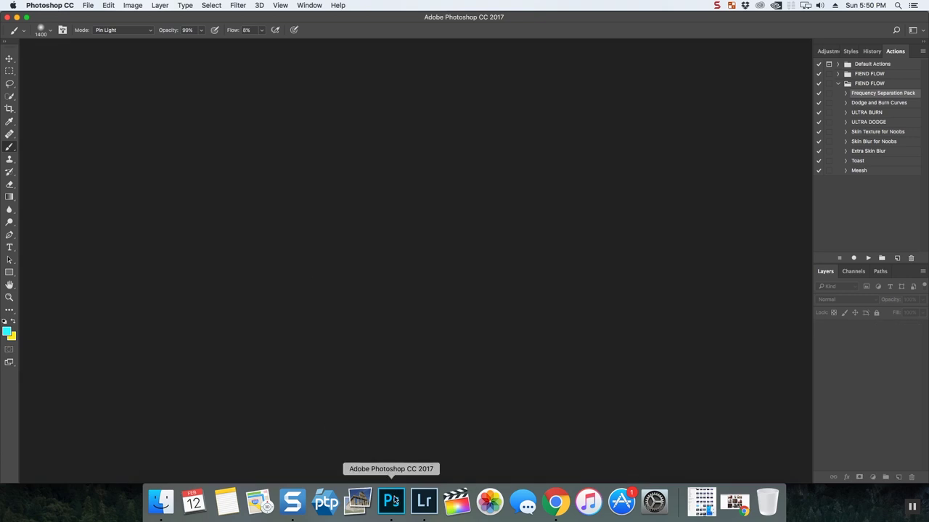
Return to Lightroom and open the preset-graded portrait in Photoshop CC 2017 as a copy with Lightroom adjustments
click(424, 500)
right_click(435, 196)
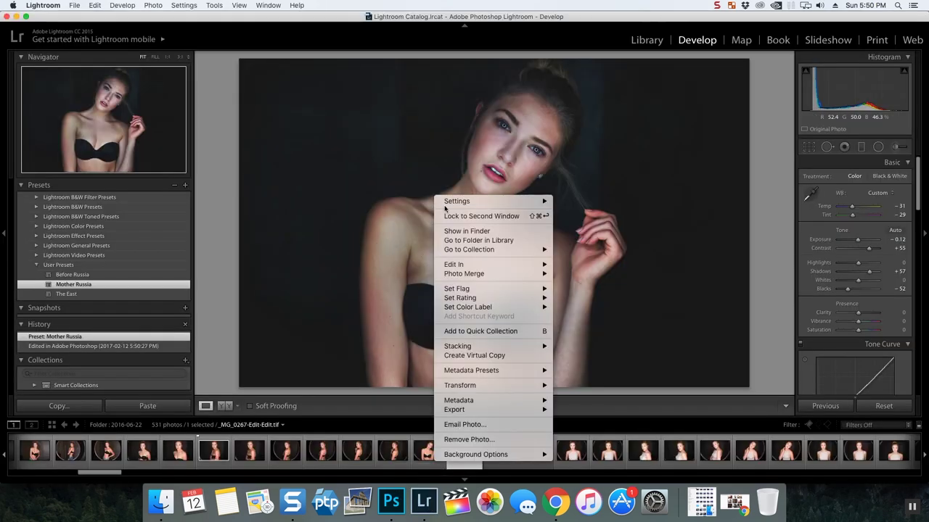
mouse_move(466, 263)
click(601, 263)
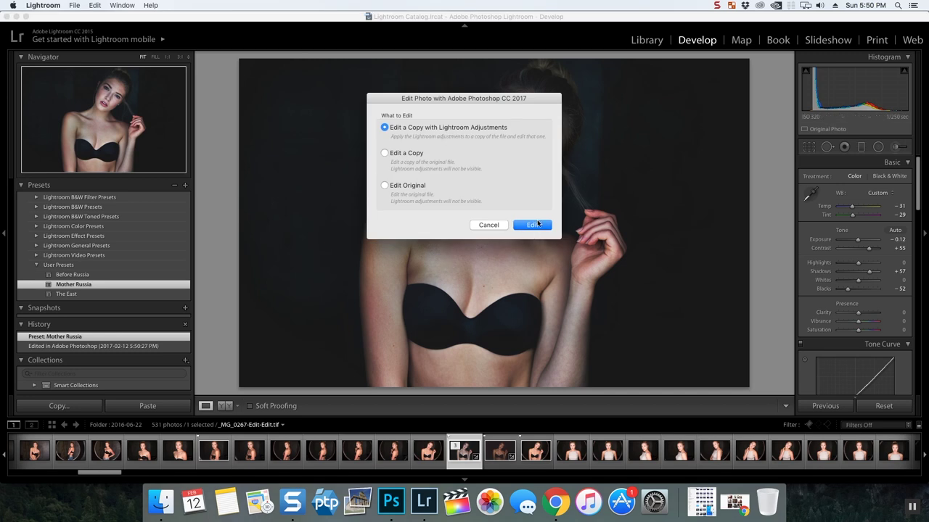
click(535, 225)
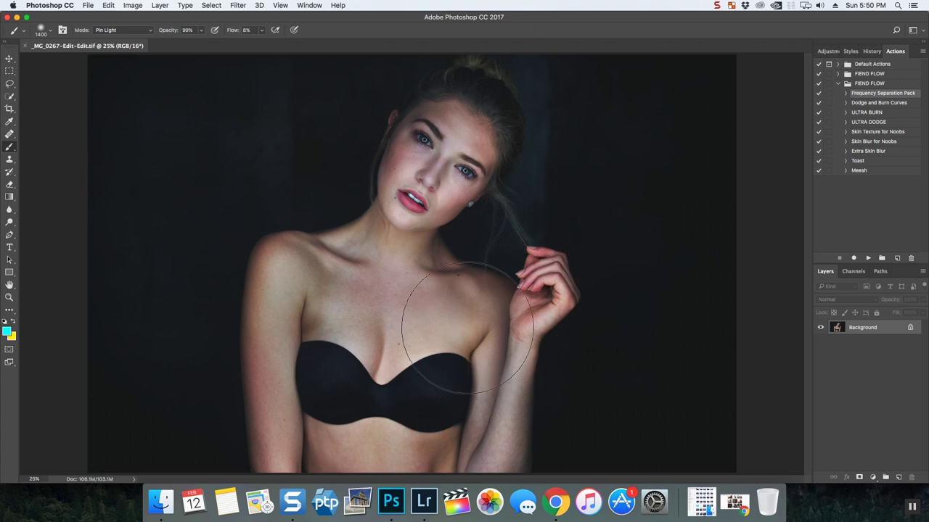
Place _MG_0267-Edit.tif from Finder as a full-size layer above the Background and set its opacity to 67%
click(161, 502)
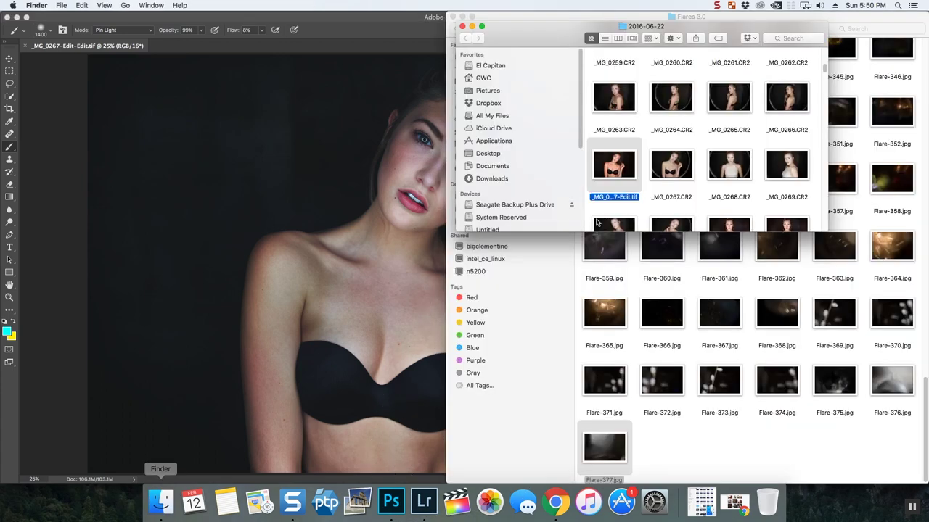
drag(615, 170, 376, 171)
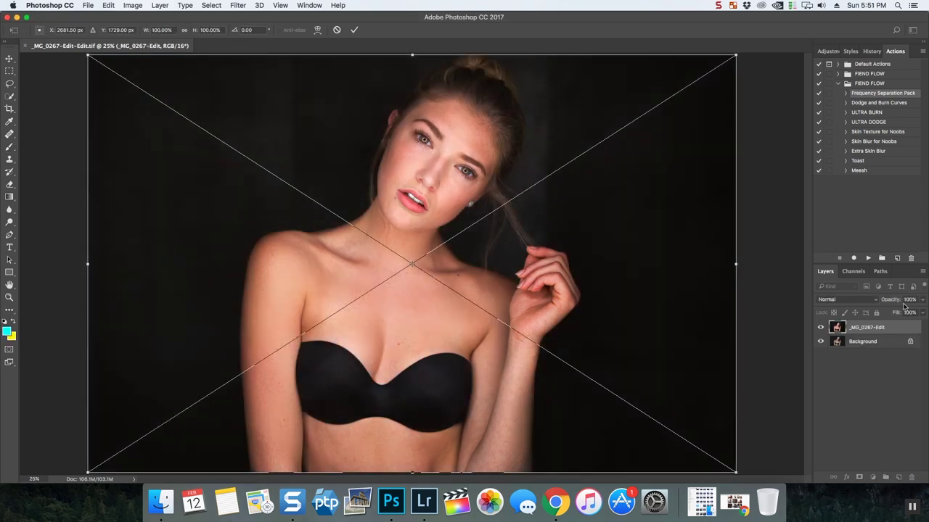
click(922, 301)
mouse_move(915, 312)
mouse_down()
mouse_move(889, 313)
mouse_move(913, 312)
mouse_up()
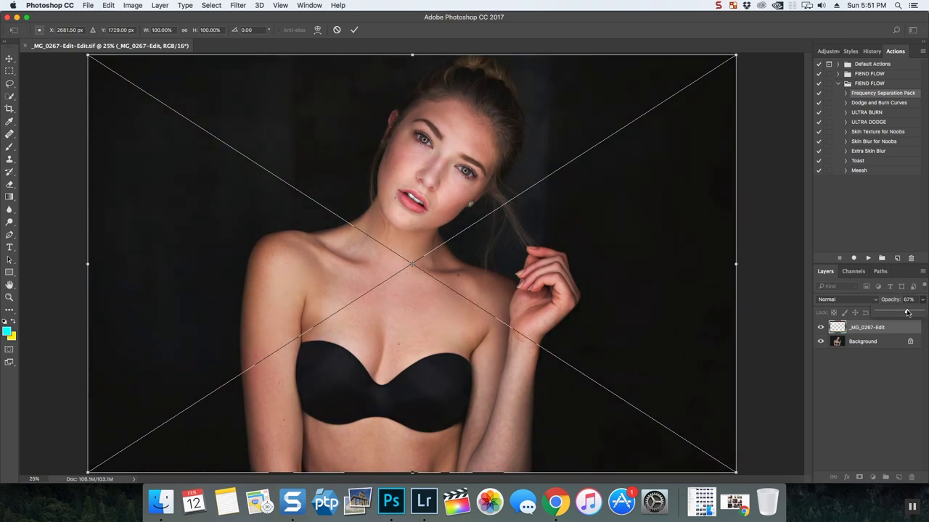
click(404, 343)
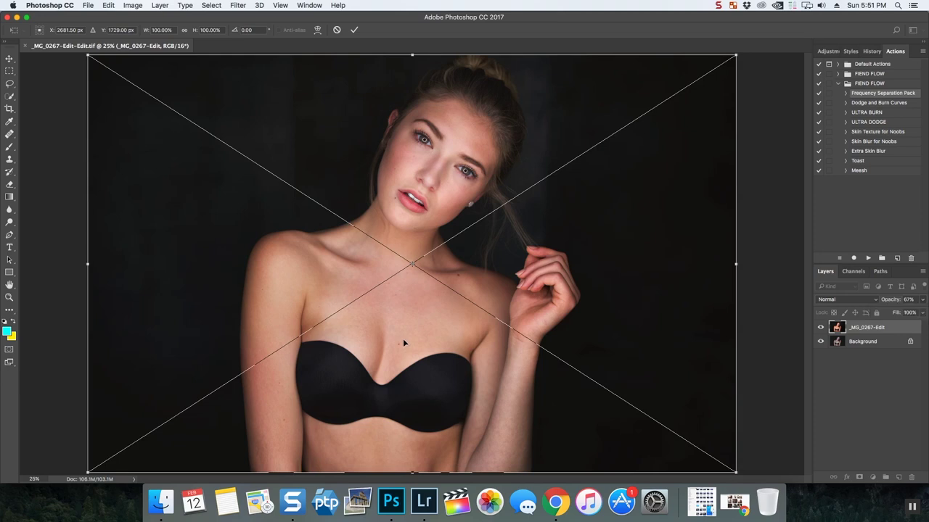